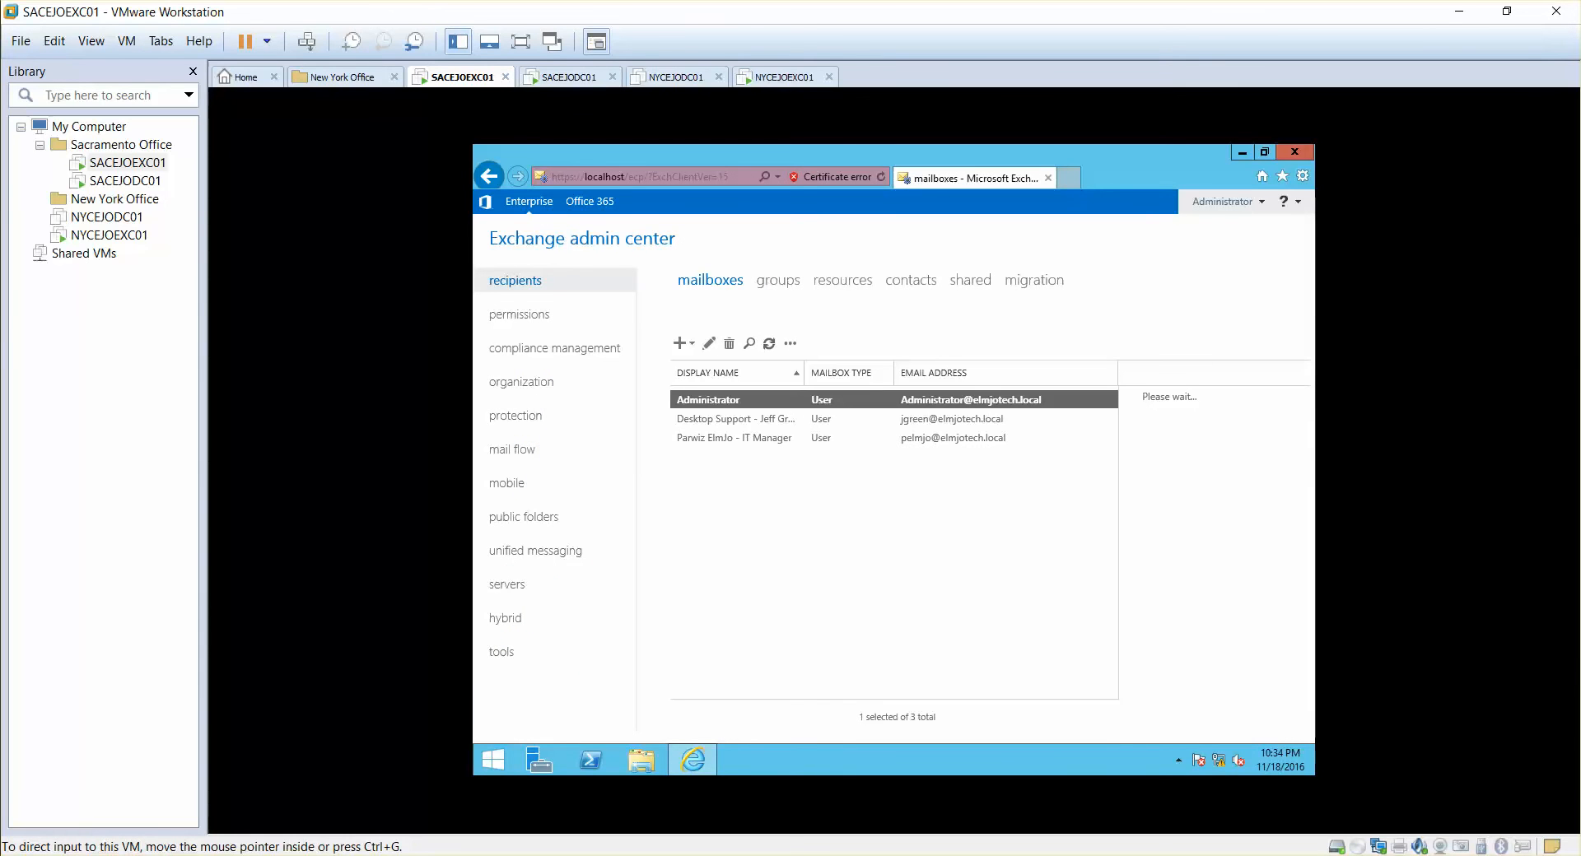
- Open the IT Manager's user mailbox for editing and expand the additional general options to review all general settings
left_click(706, 438)
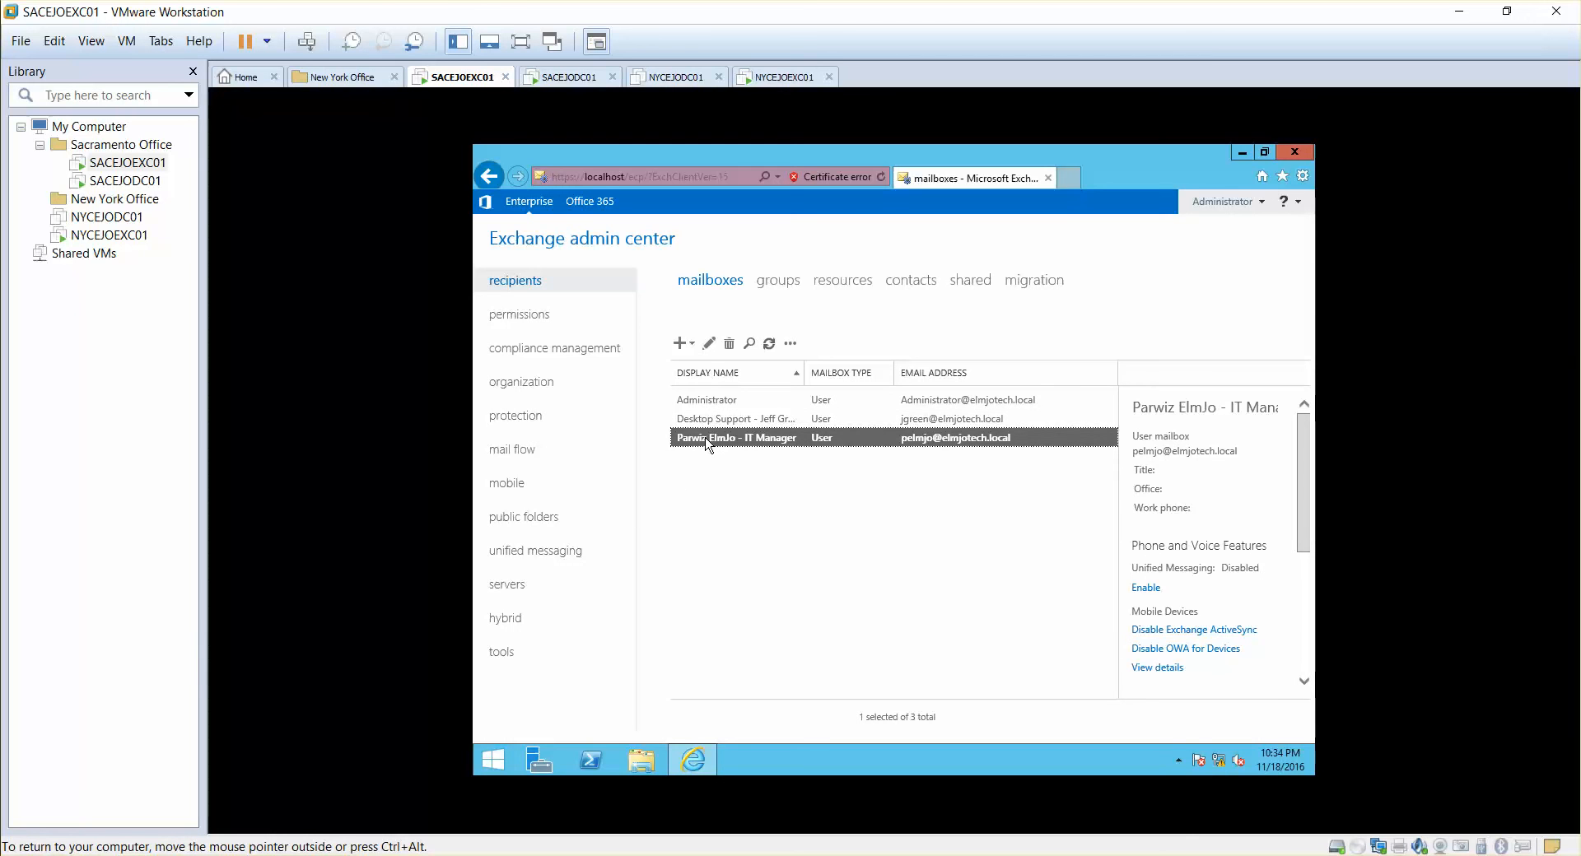
left_click(708, 344)
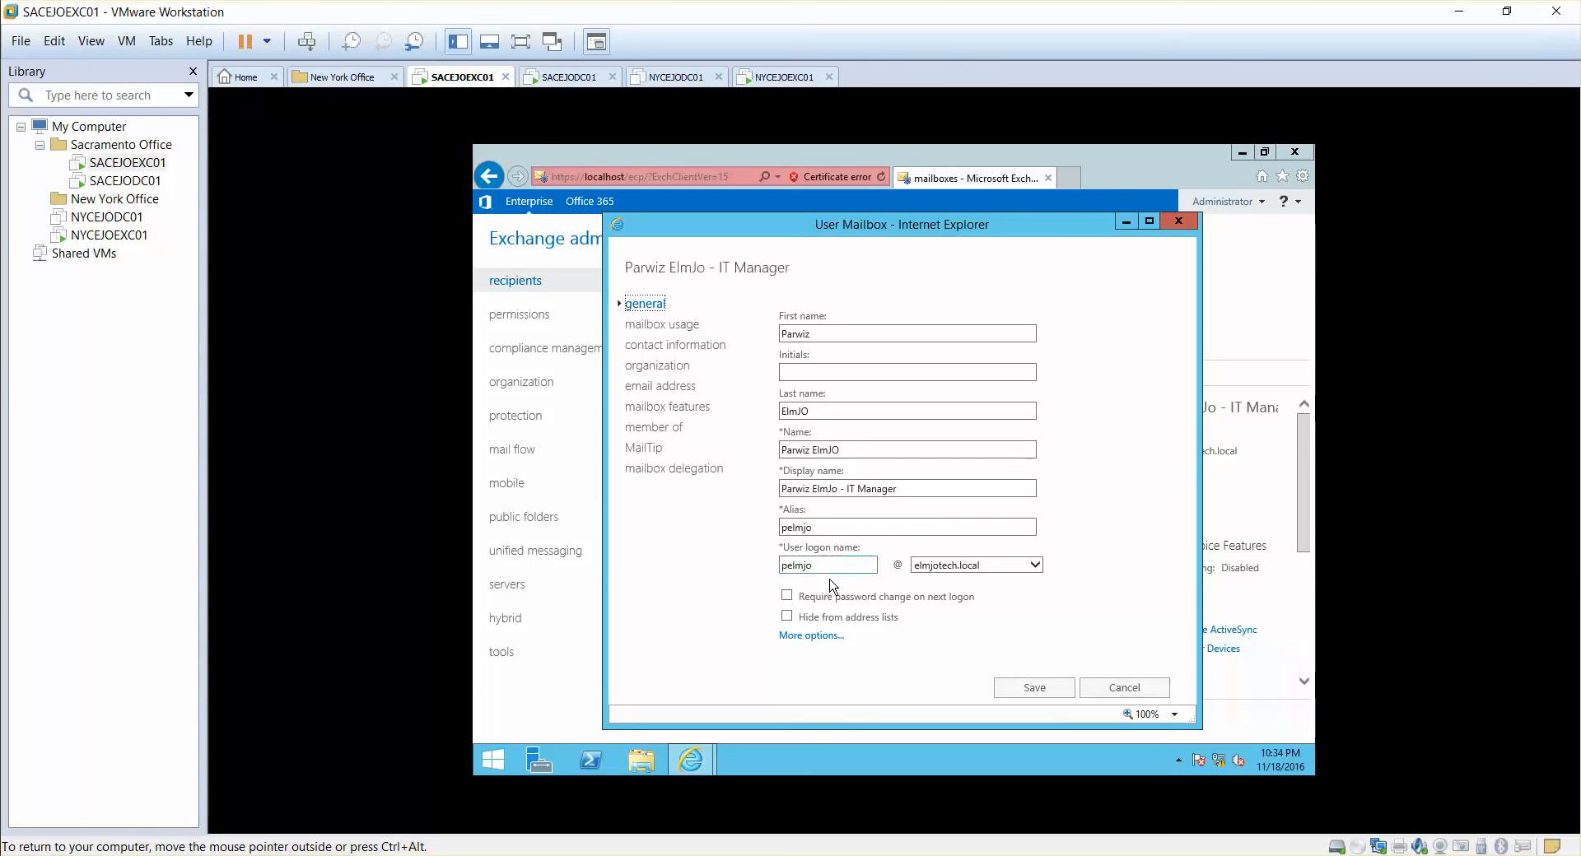
mouse_move(788, 603)
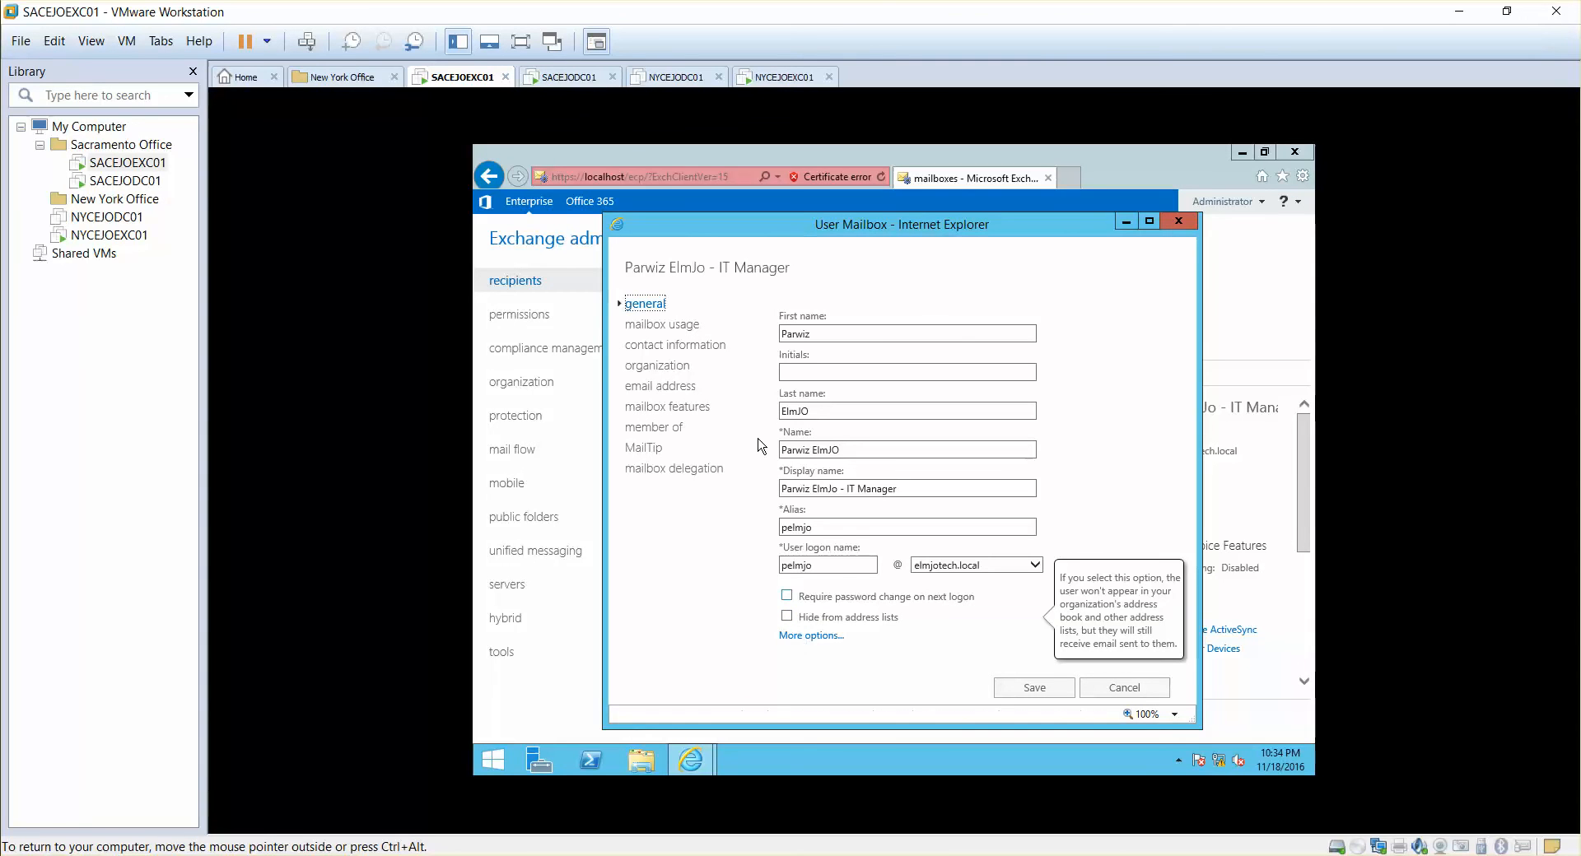
left_click(787, 616)
left_click(810, 329)
left_click(787, 616)
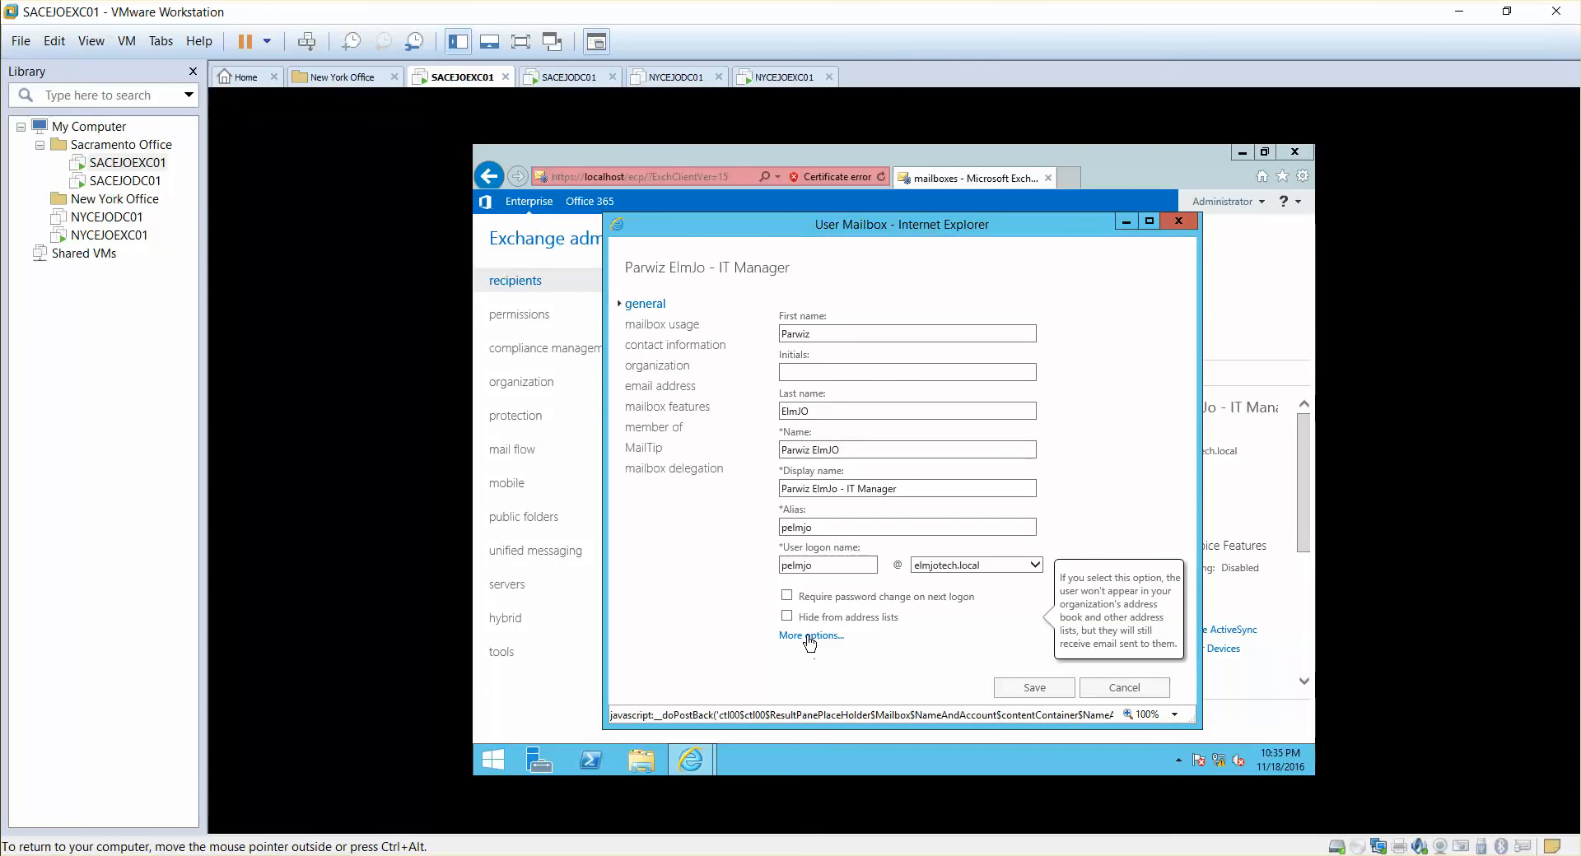
left_click(809, 638)
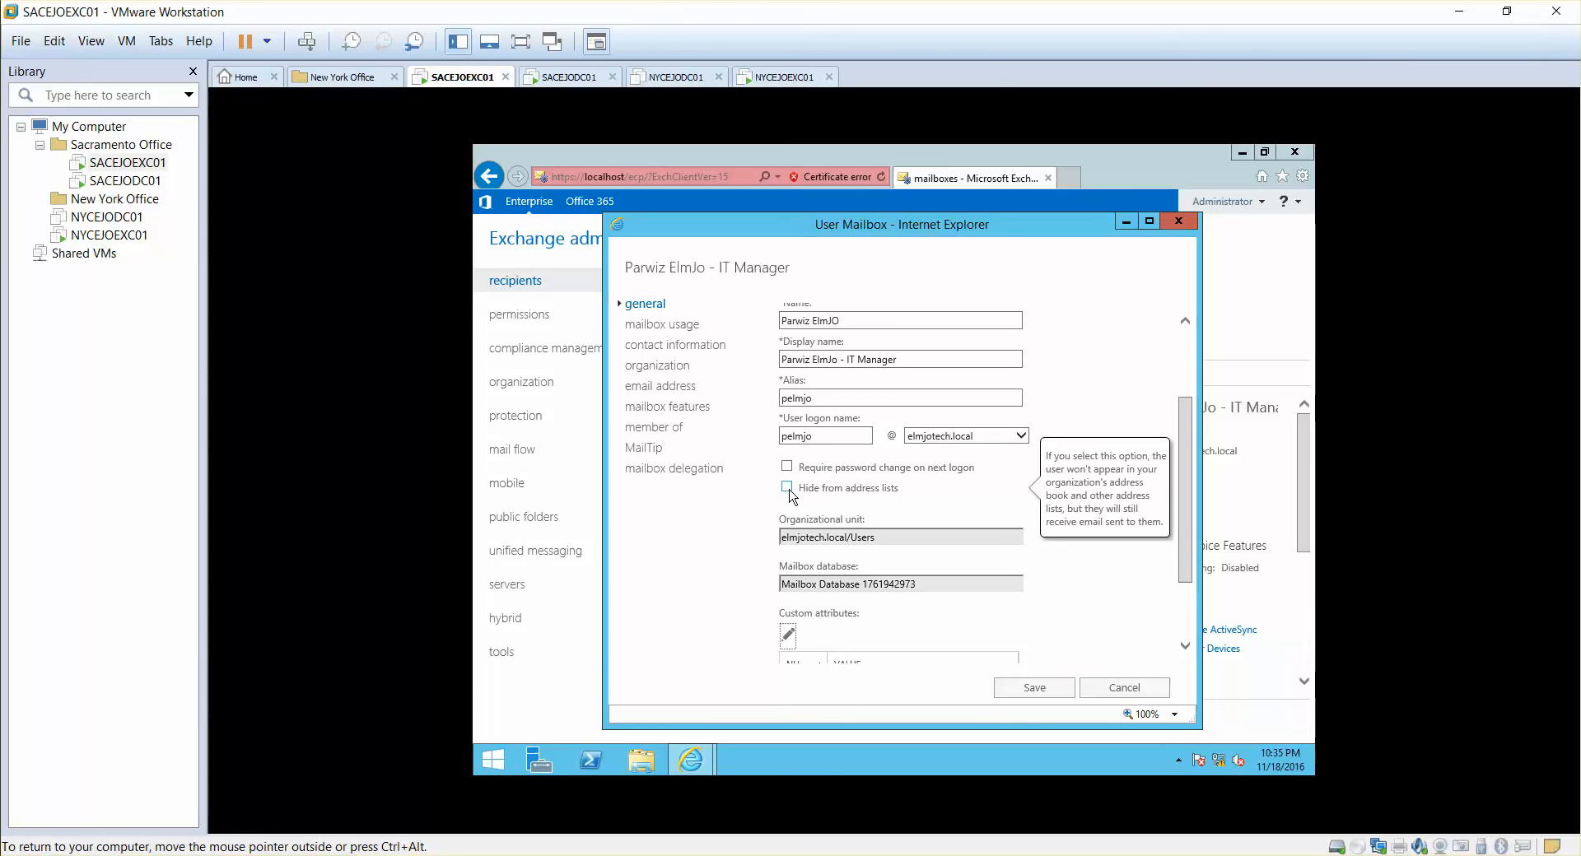
left_click_drag(1189, 531, 1190, 591)
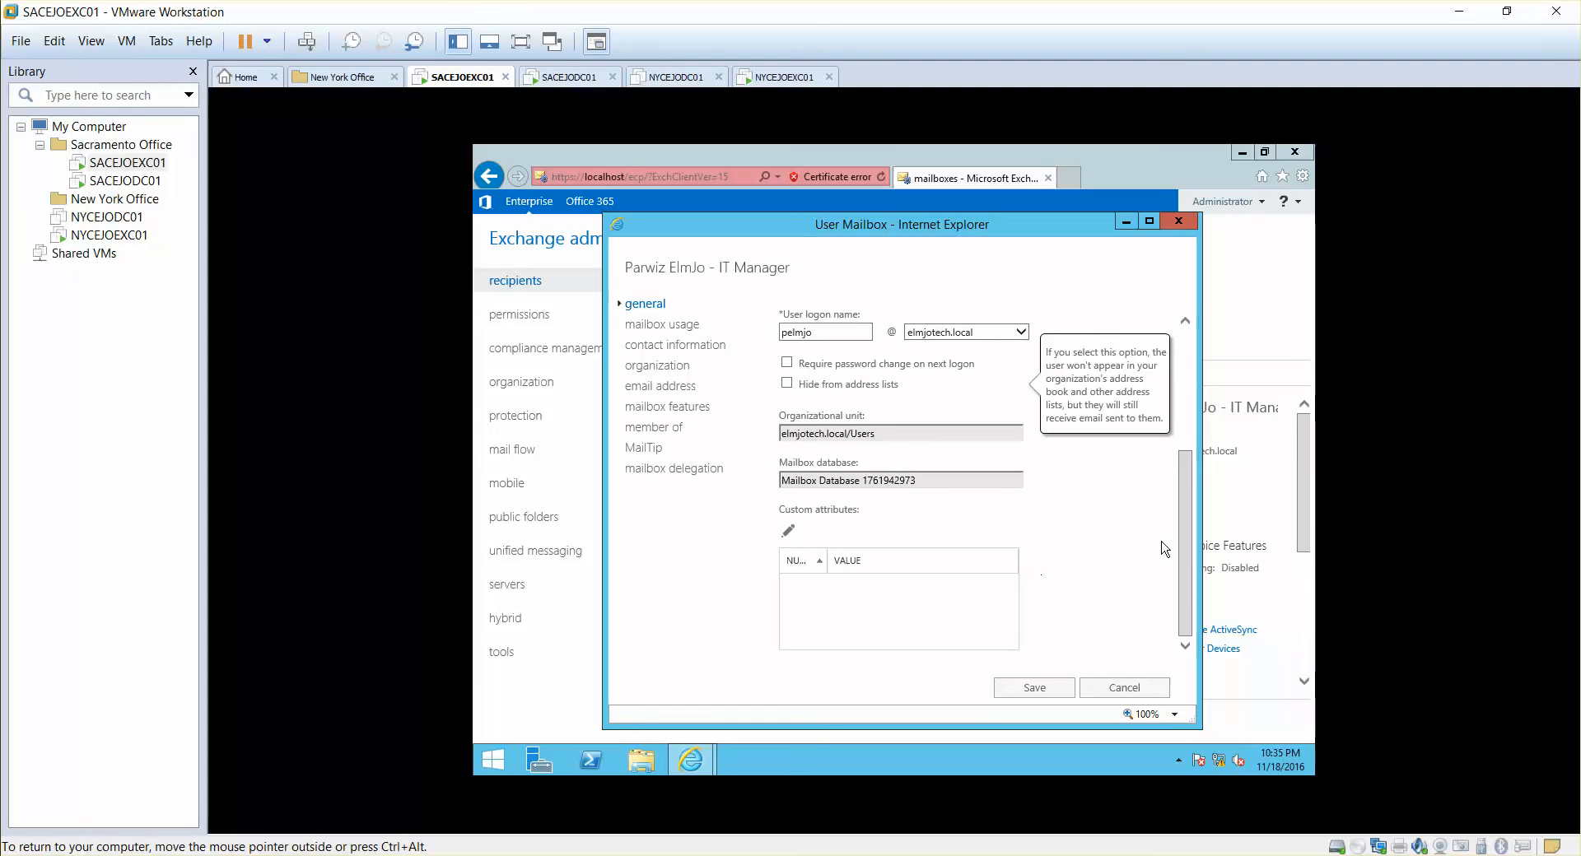
- Expand the additional mailbox usage options and choose to customize the quota settings for this mailbox
left_click(657, 329)
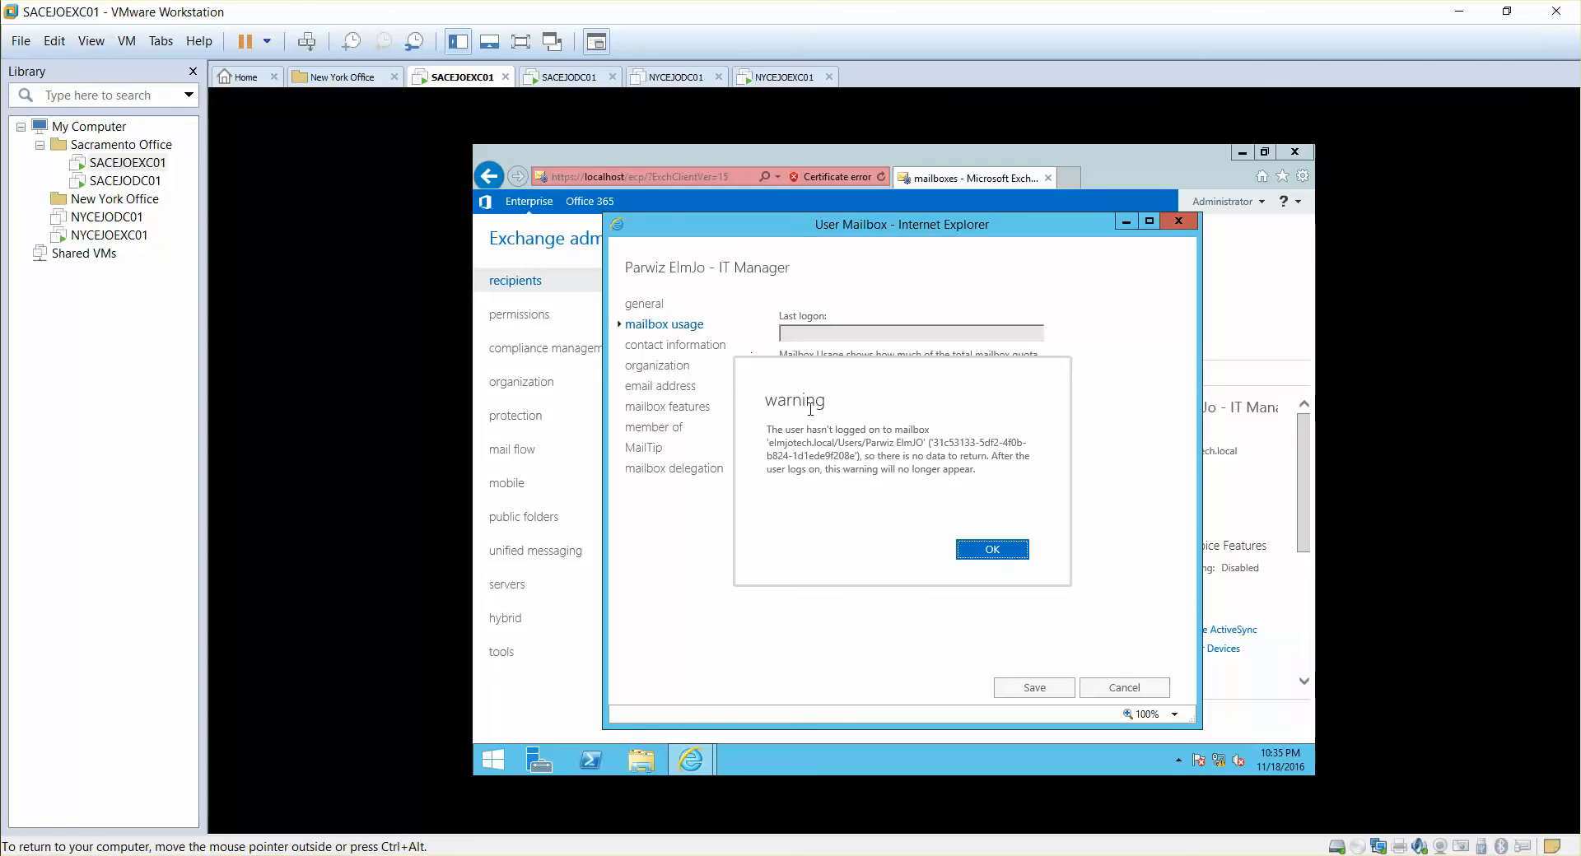
left_click(974, 551)
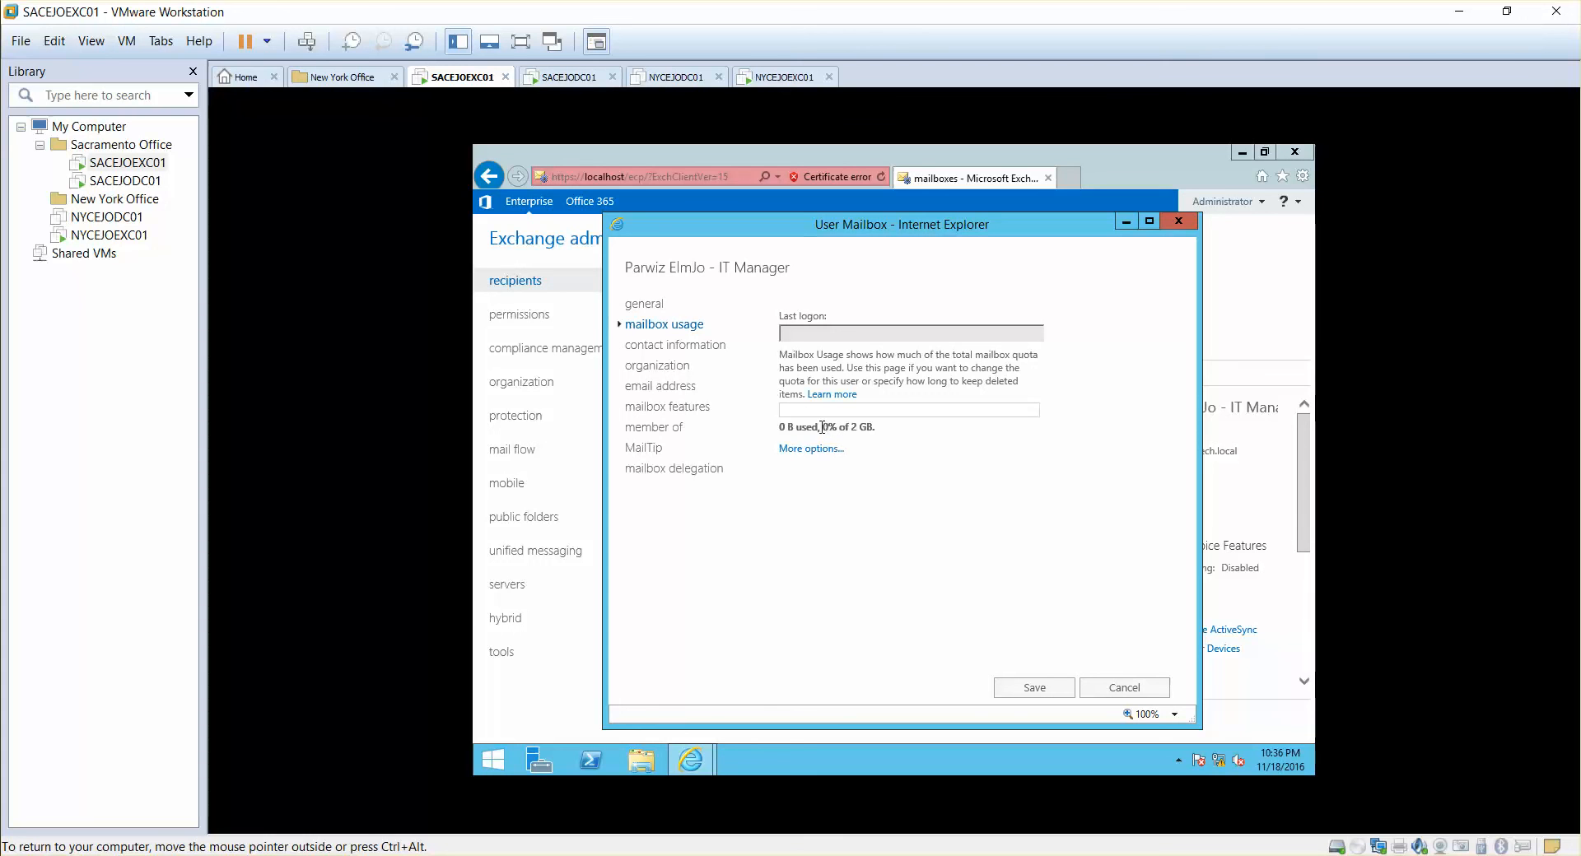
left_click(833, 449)
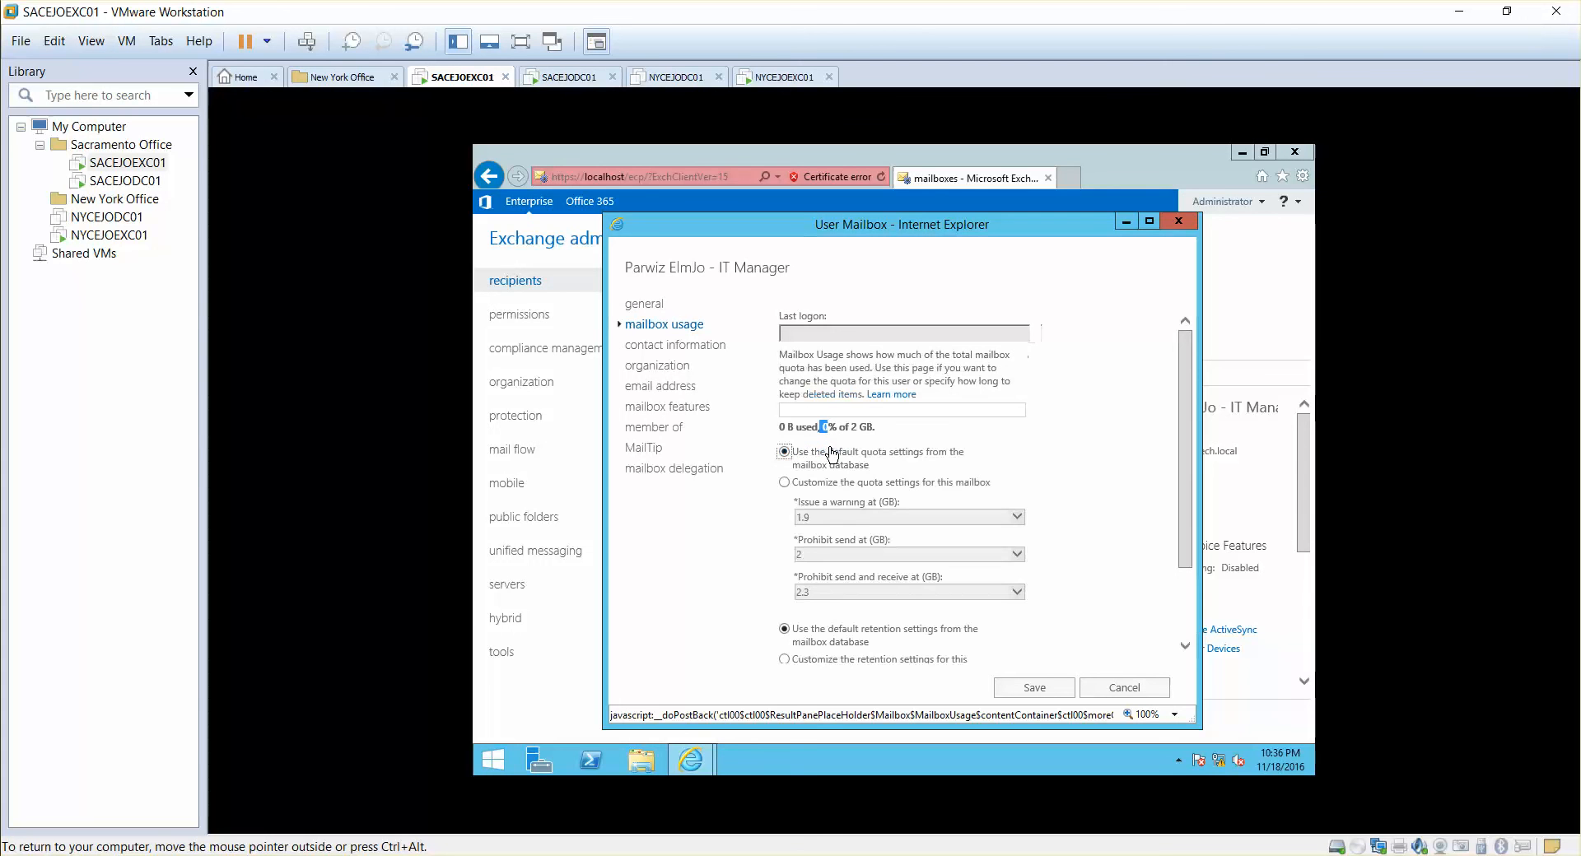
scroll(1186, 481, "down", 1)
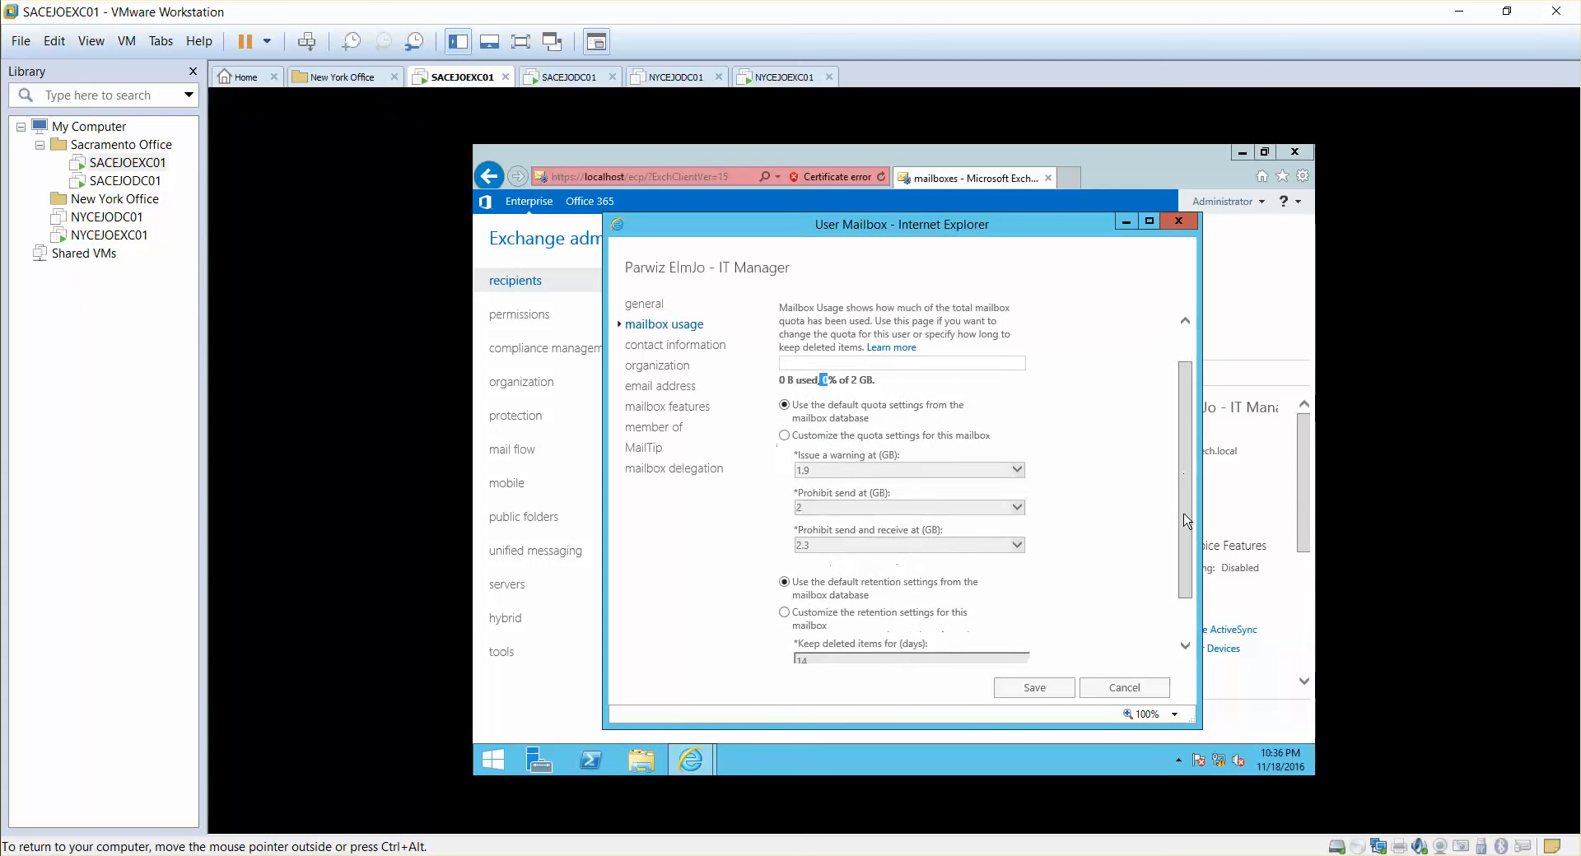
left_click(784, 410)
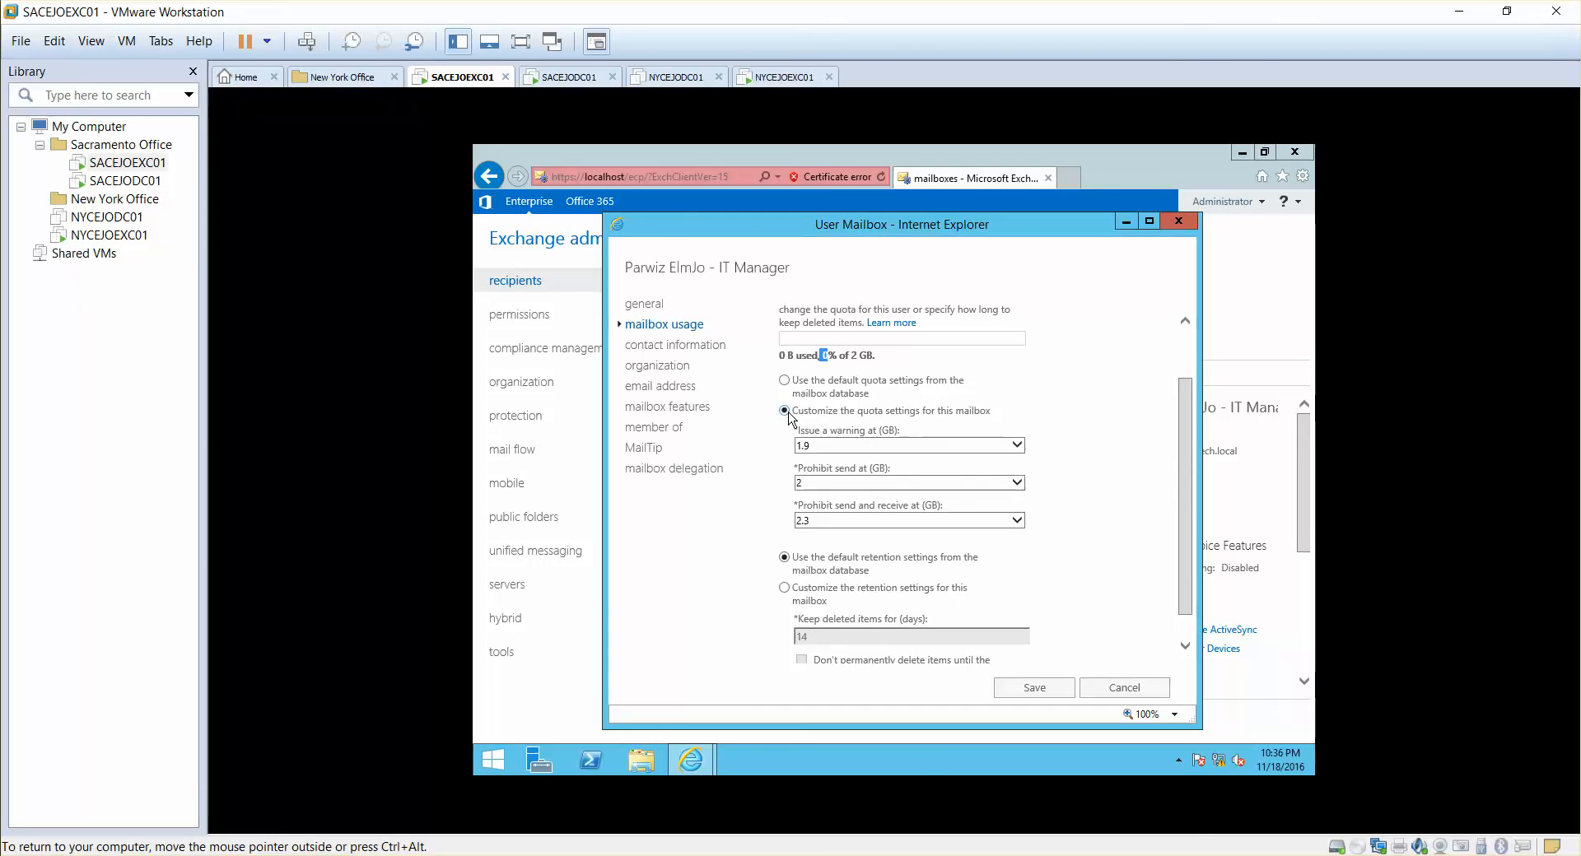
- Set the mailbox quota for issuing a warning to unlimited
left_click(864, 445)
left_click(1016, 444)
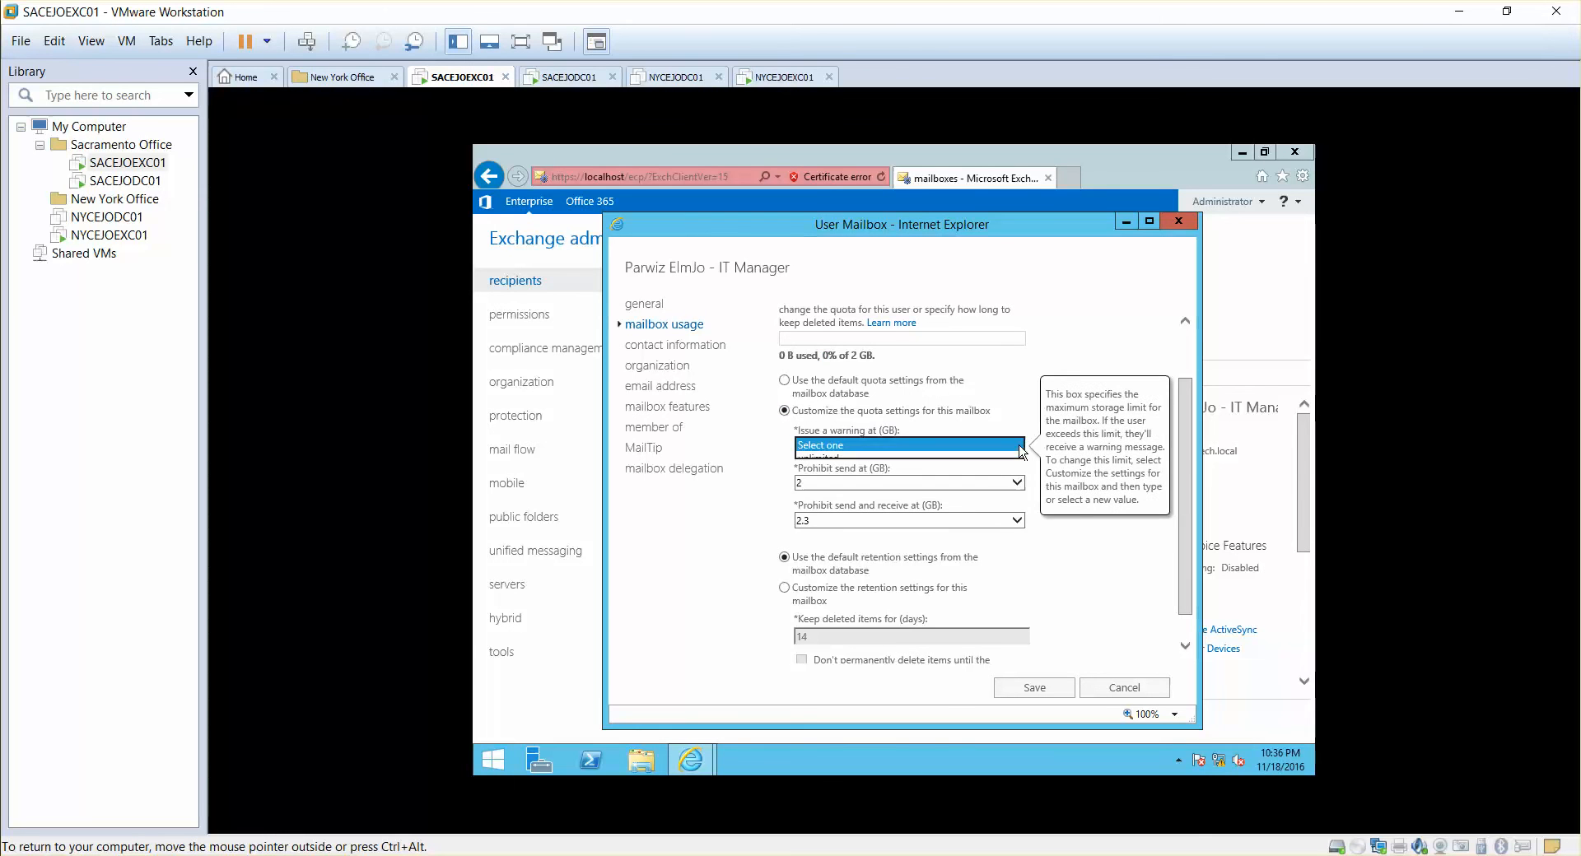
left_click(971, 468)
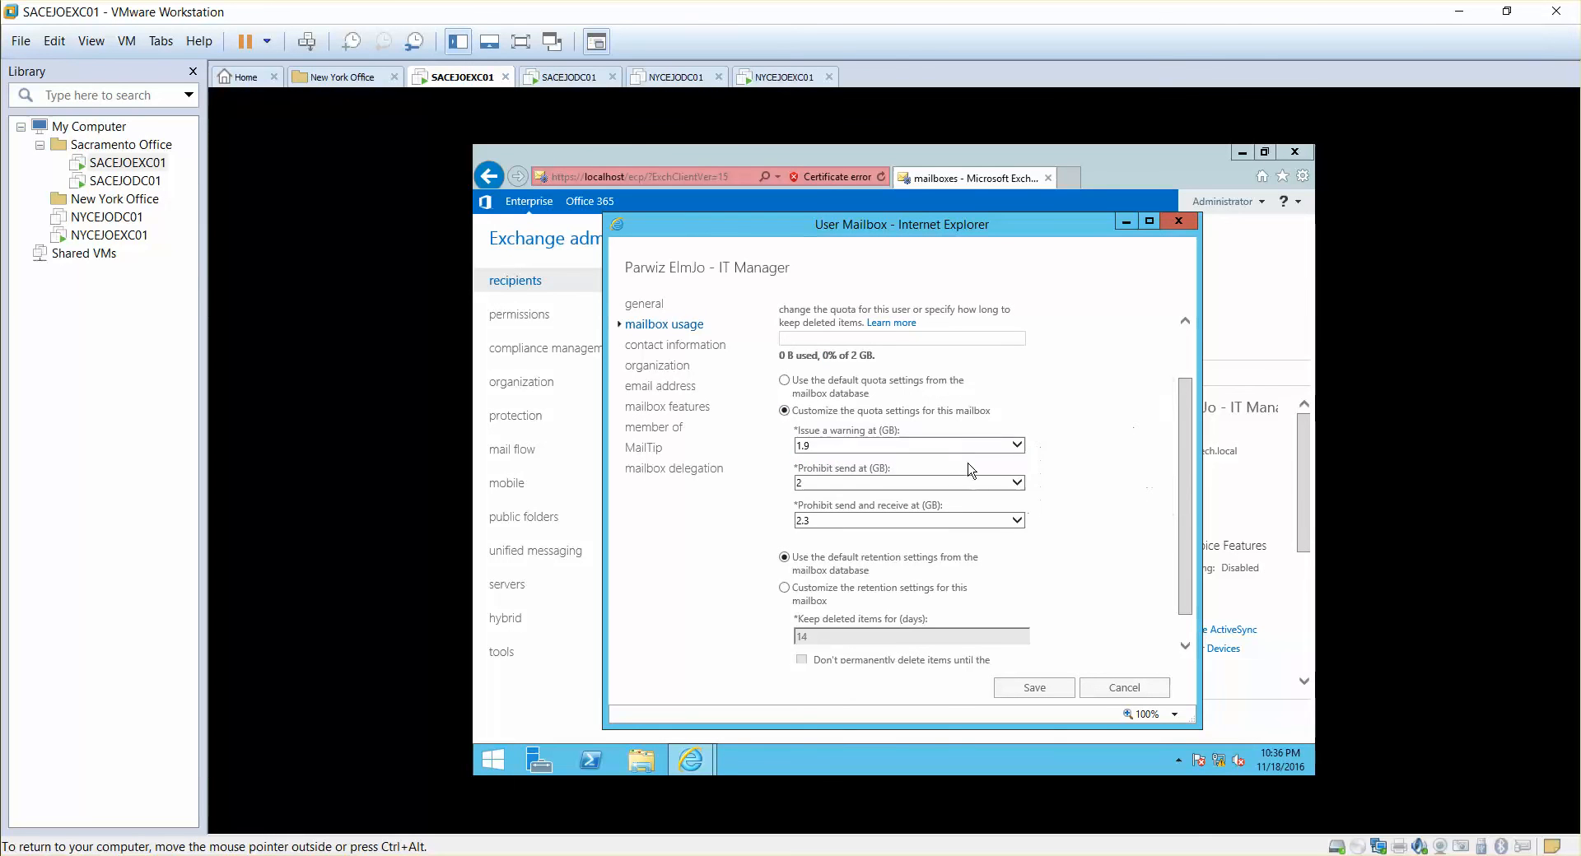
left_click(1021, 446)
left_click(985, 459)
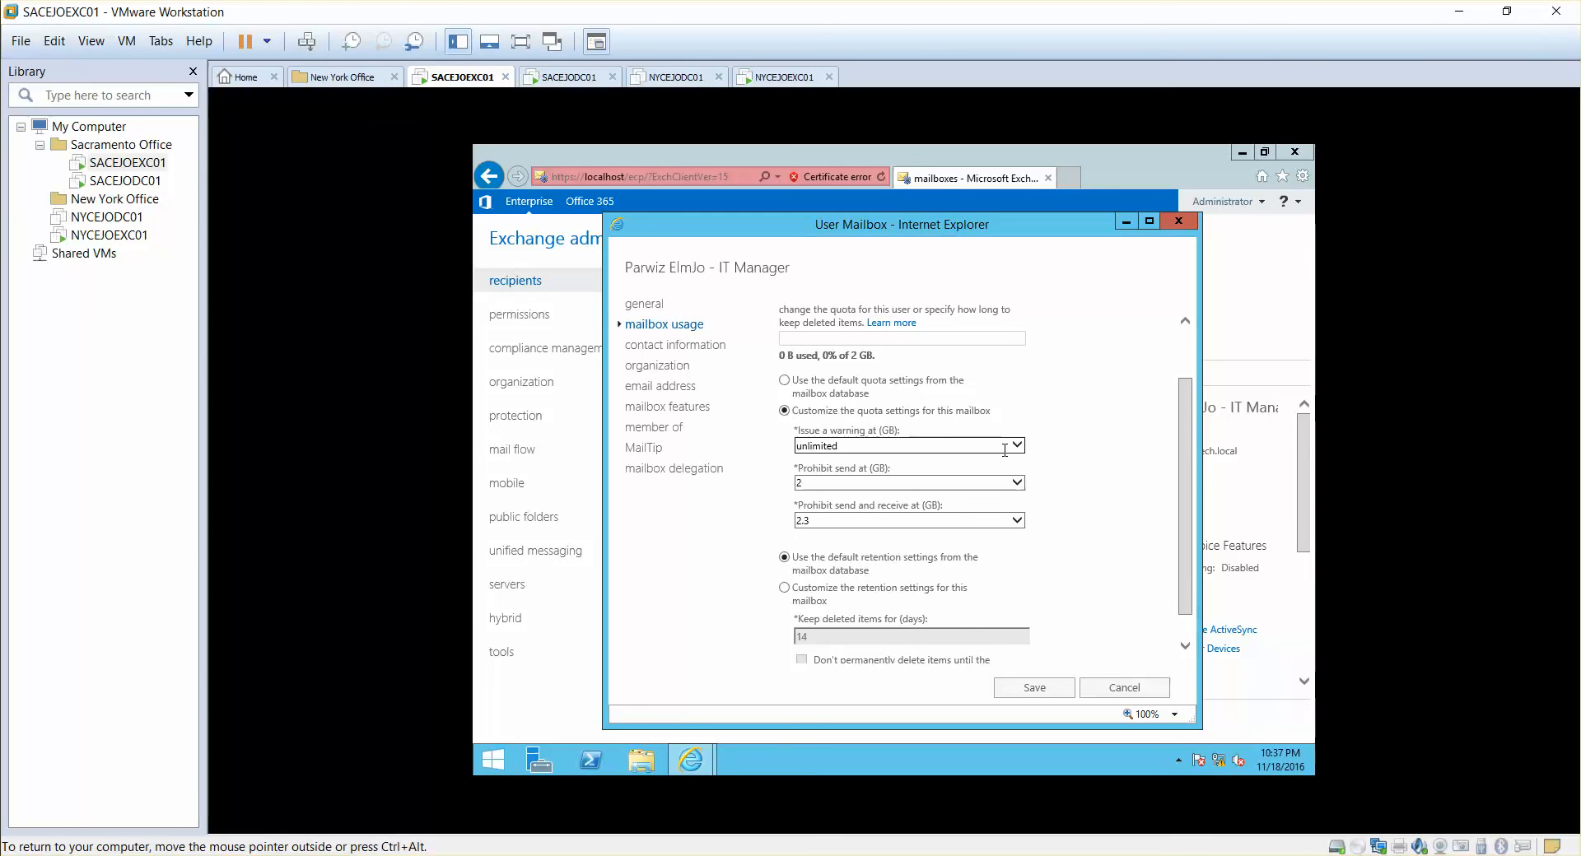
left_click_drag(1005, 450, 771, 449)
left_click(770, 449)
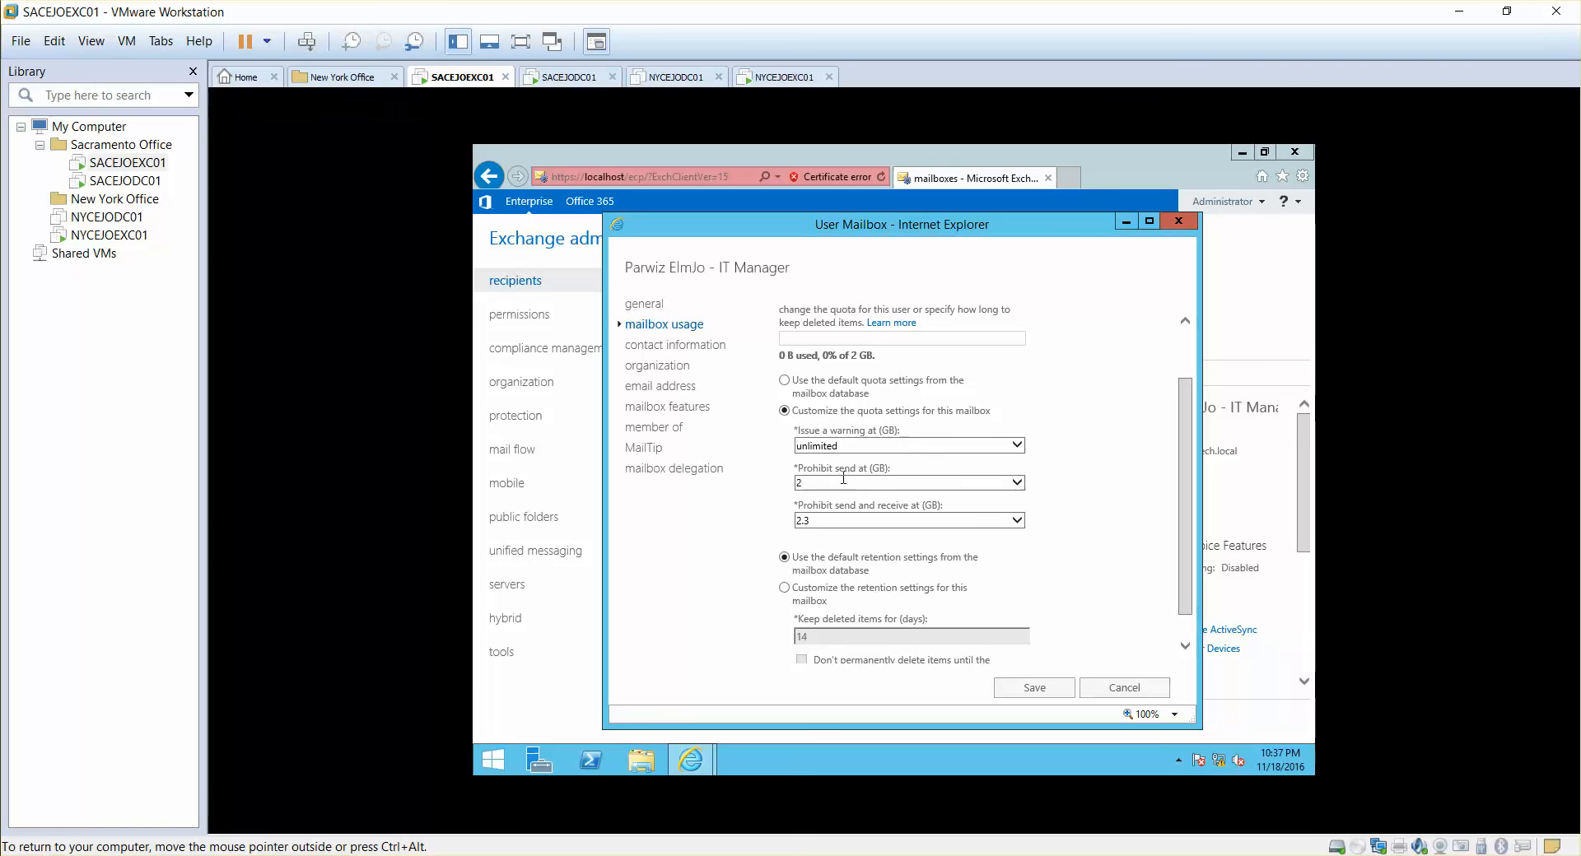
- Review the prohibit send and prohibit send and receive quotas, along with the deleted item retention settings
left_click_drag(856, 470, 798, 468)
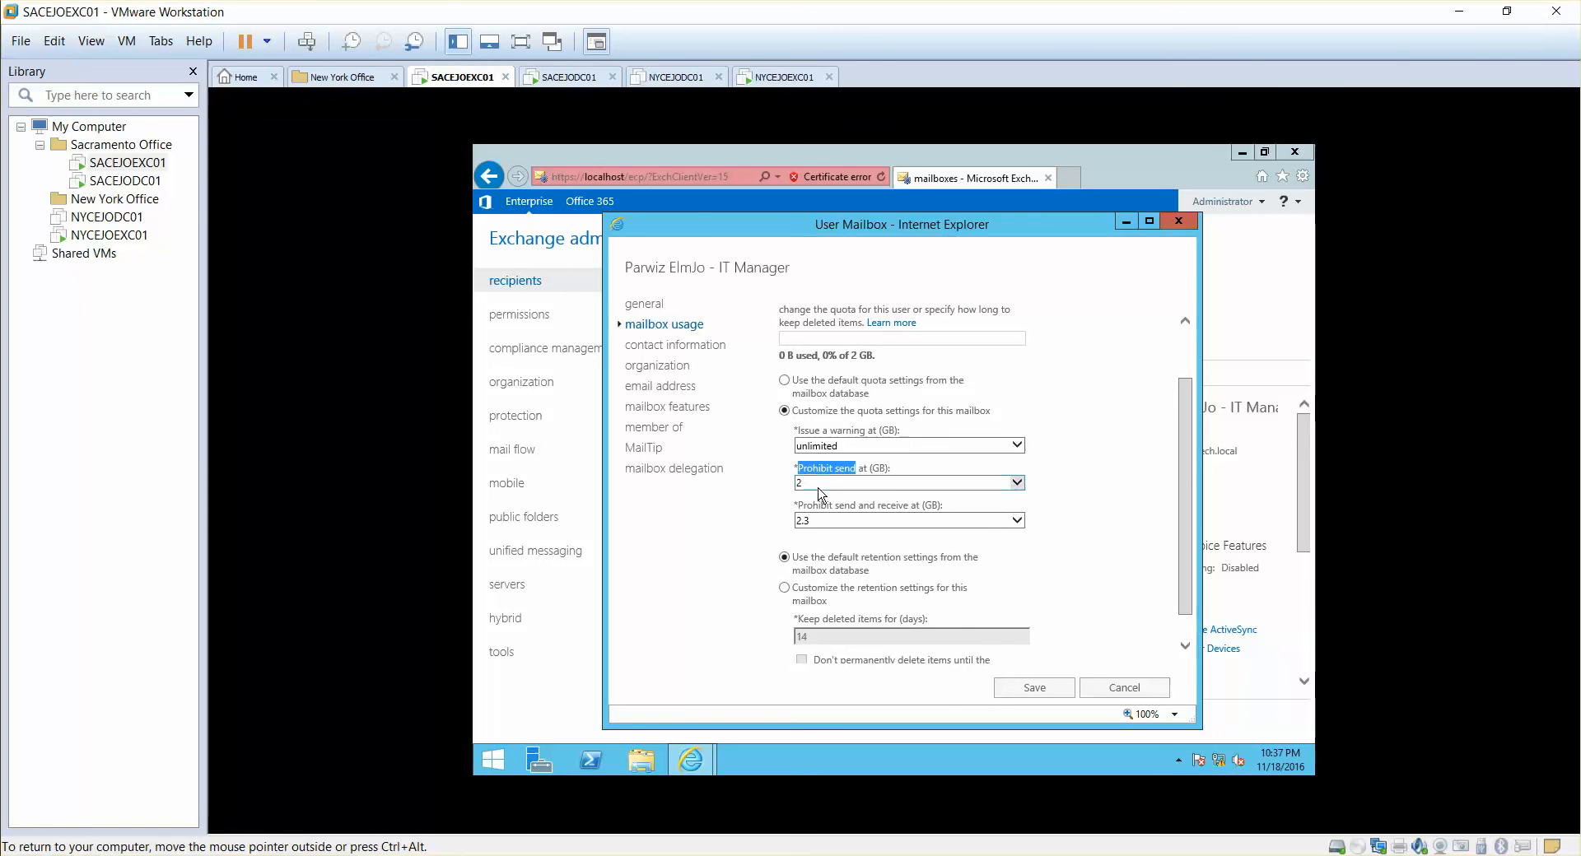
left_click(798, 485)
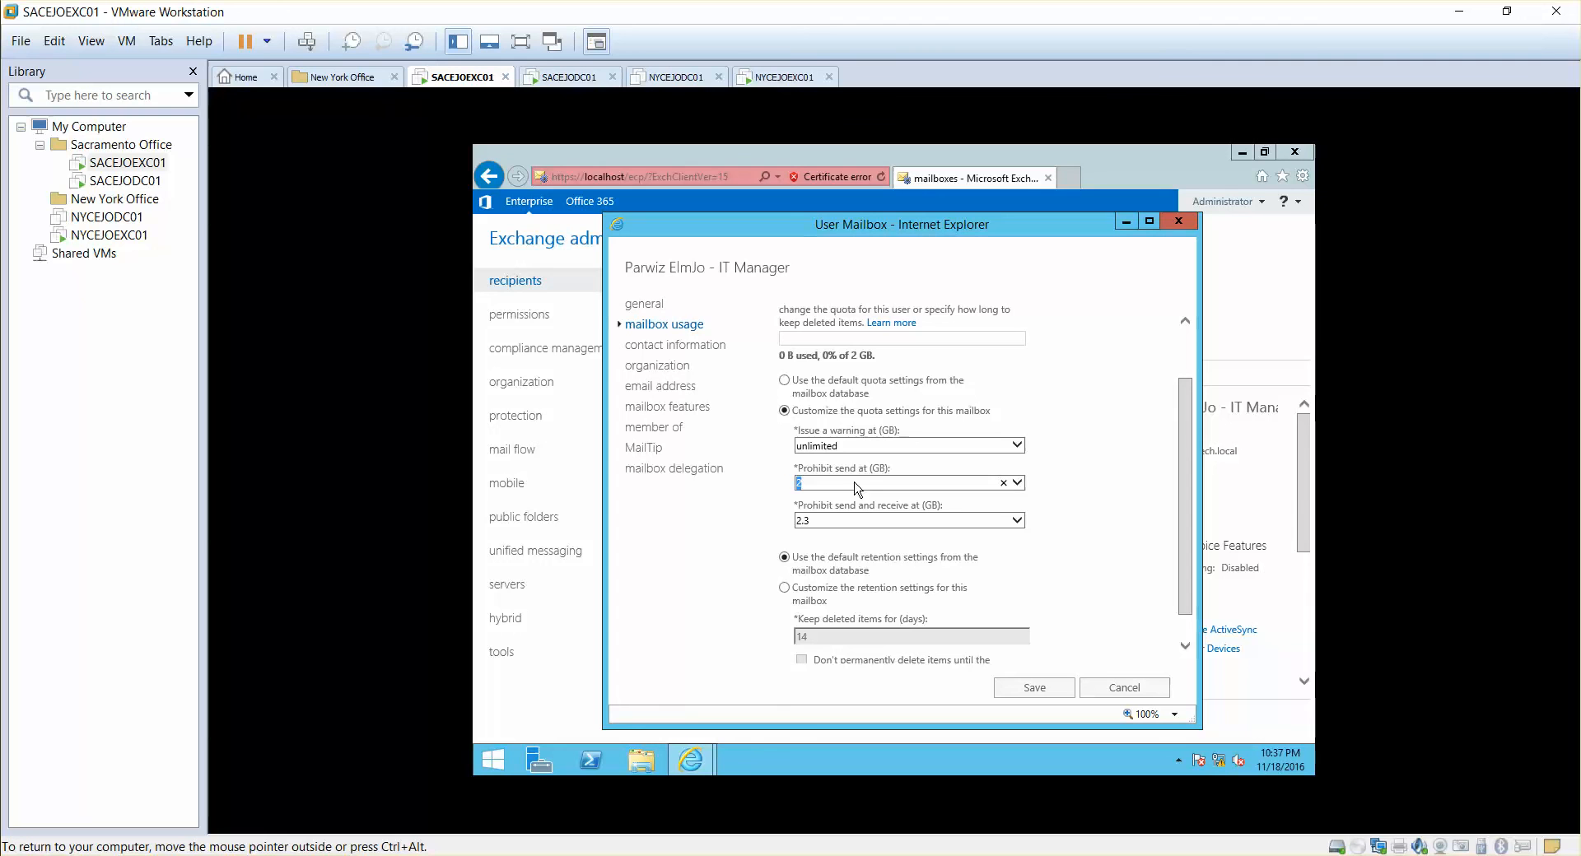
left_click(820, 520)
scroll(1186, 565, "down", 1)
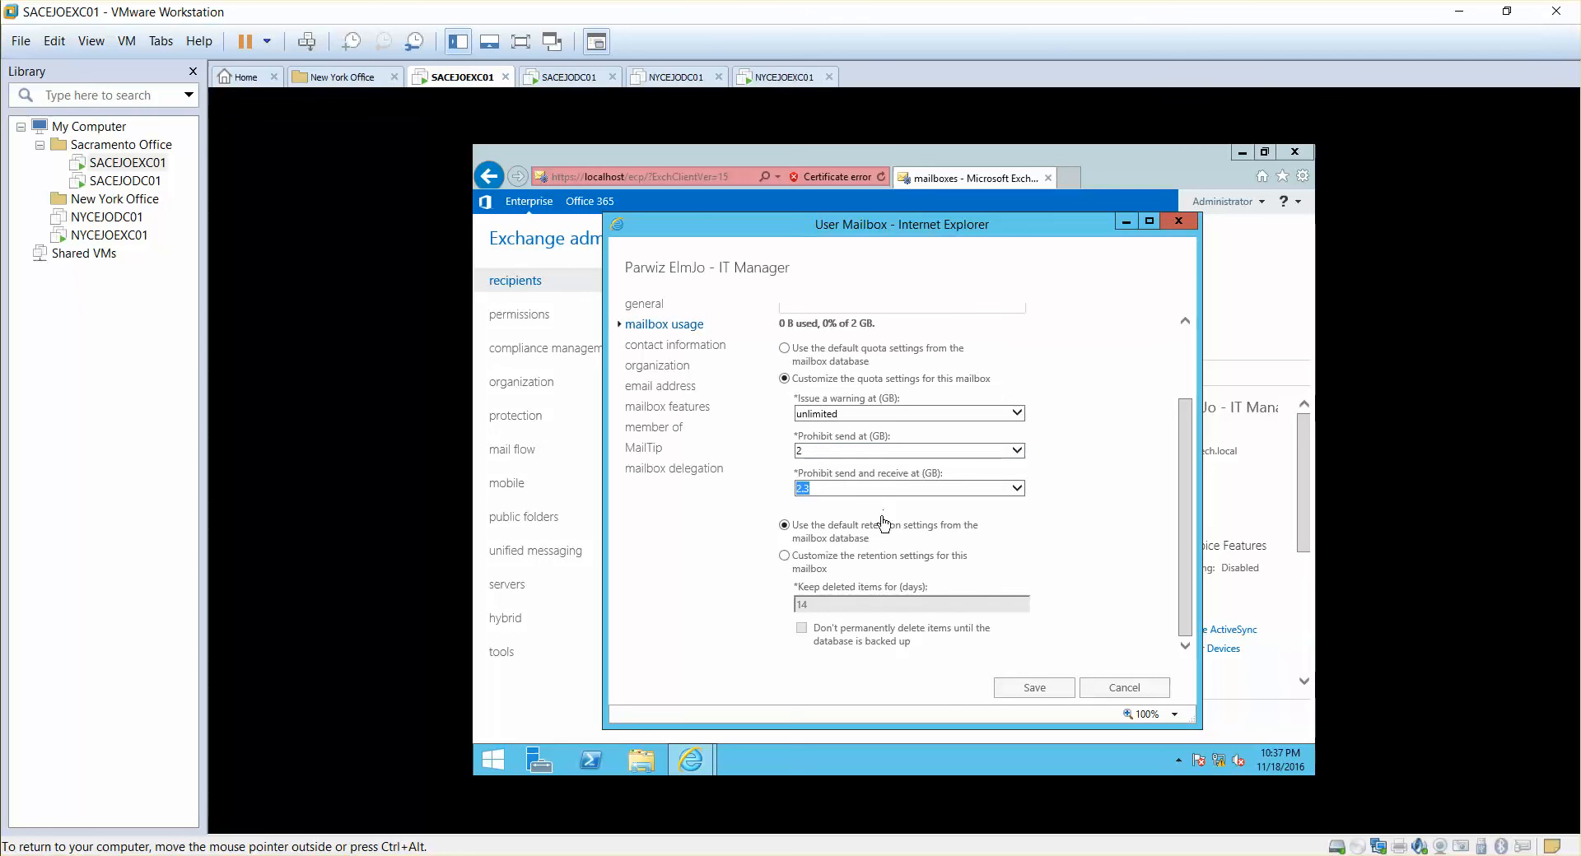
scroll(1185, 549, "up", 3)
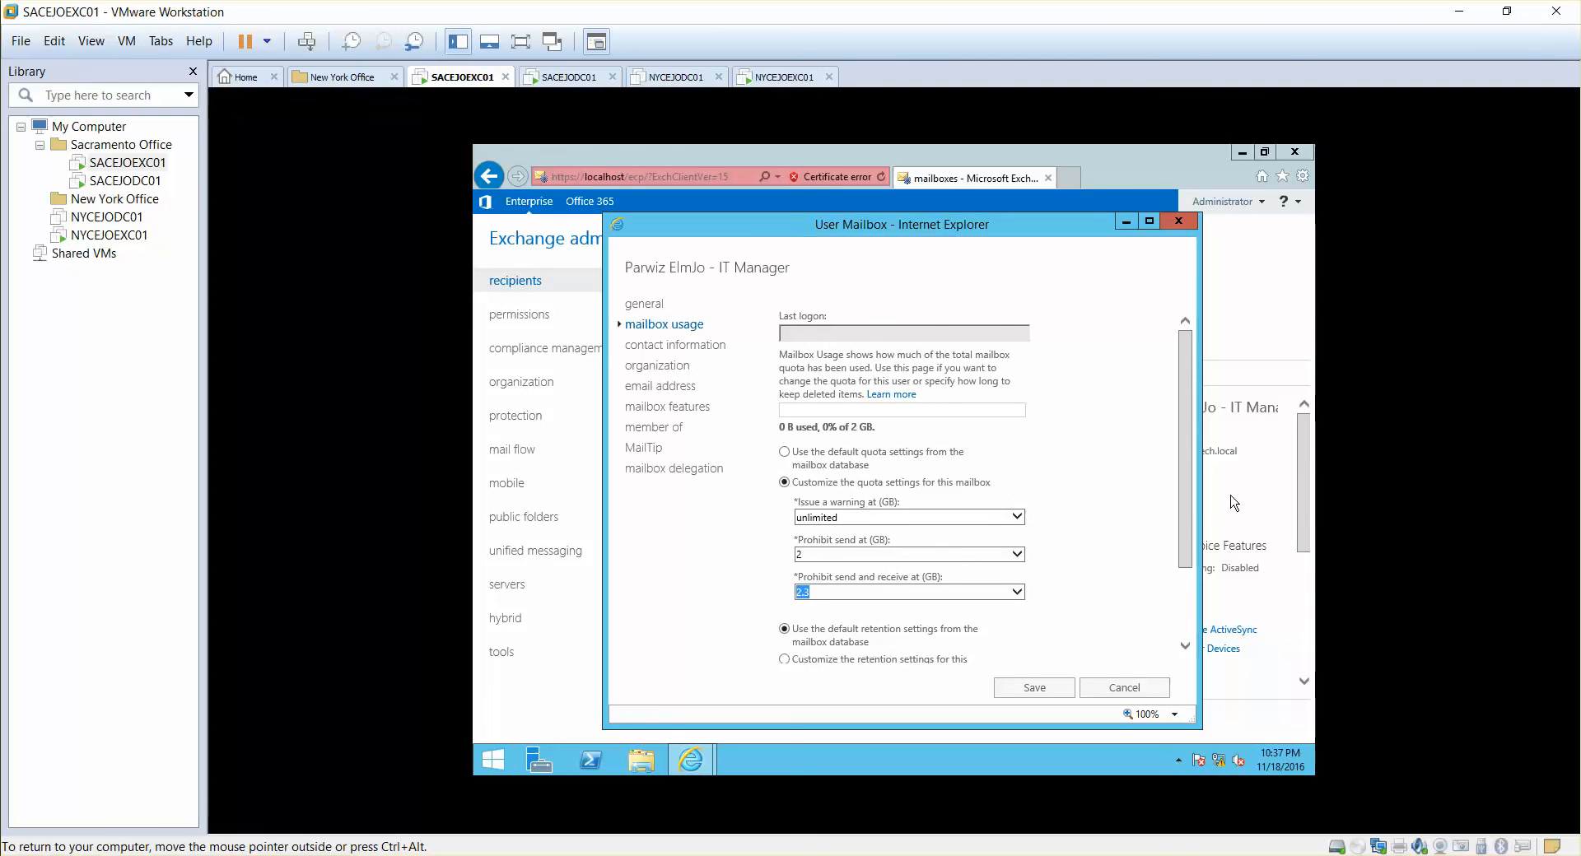
left_click_drag(1193, 511, 1194, 632)
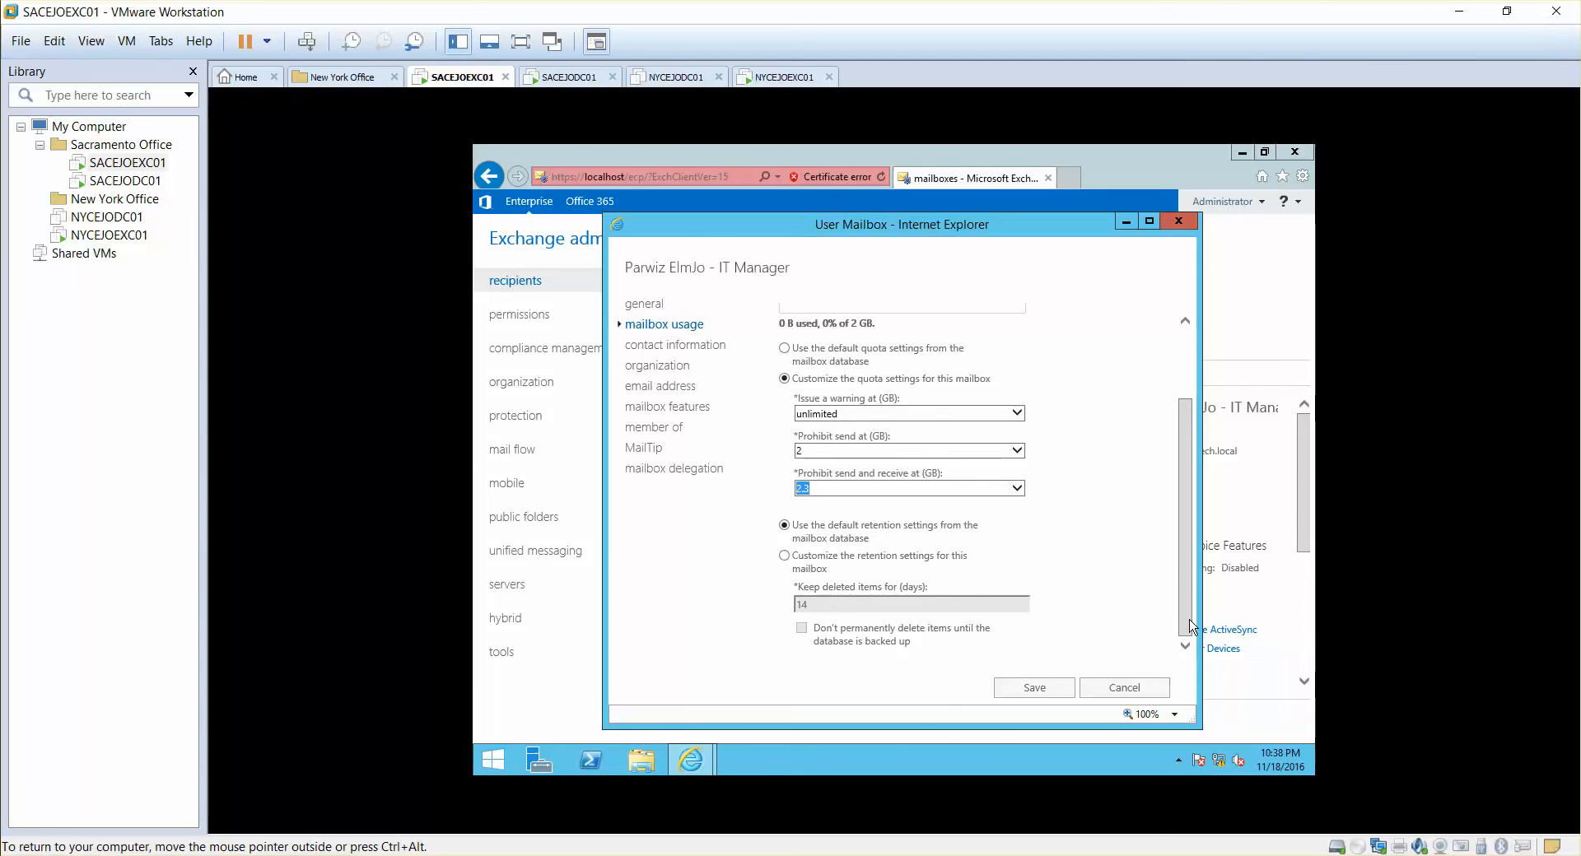
left_click_drag(1189, 625, 1183, 504)
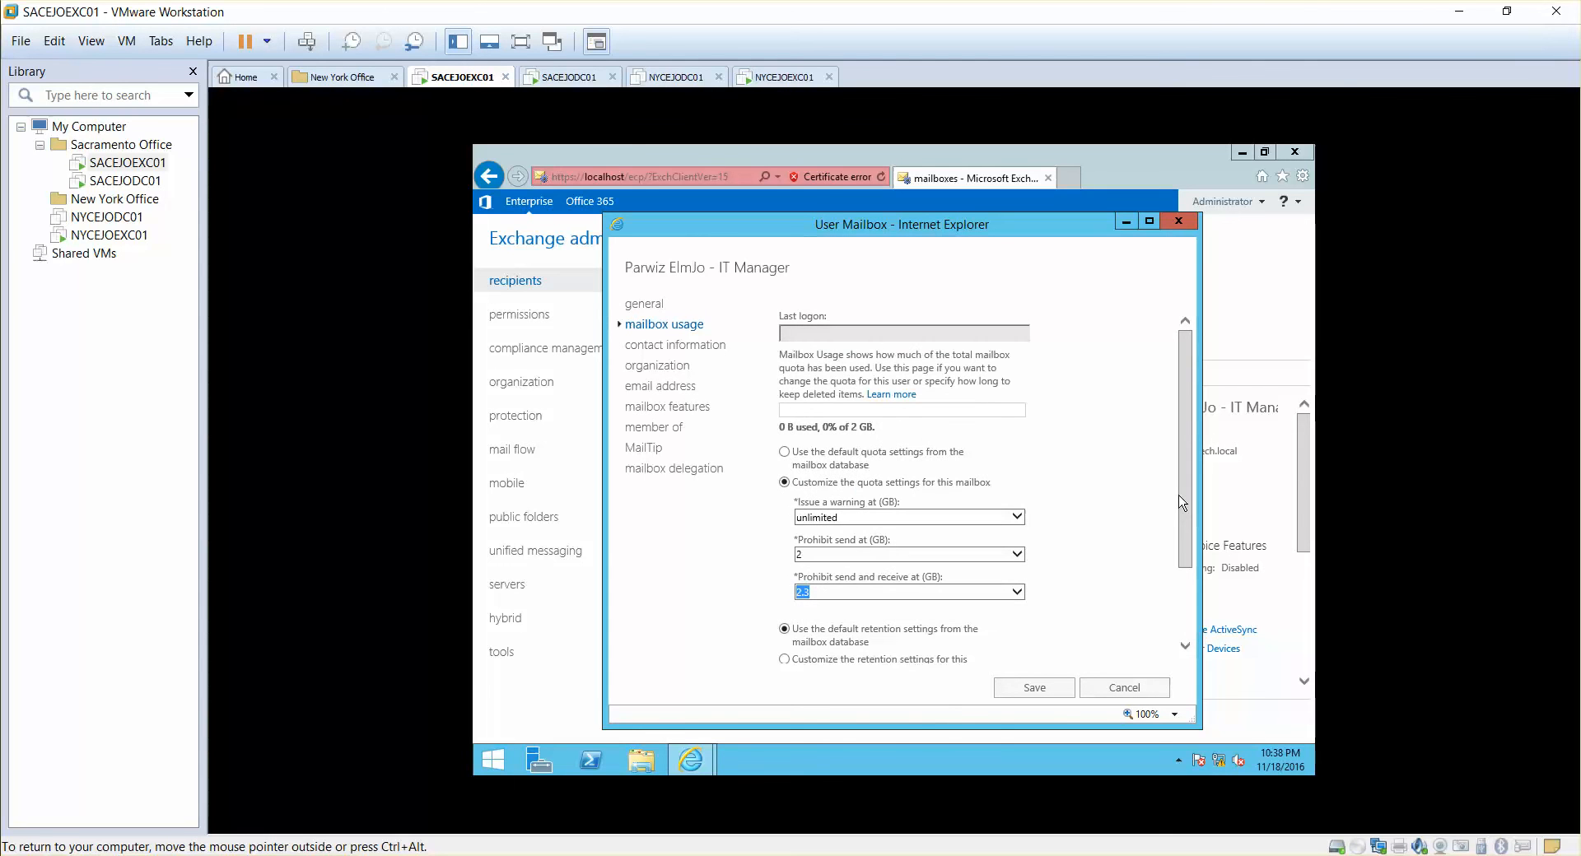
- Review the mailbox's contact information fields, including the additional office, home phone, web page and notes fields
left_click(669, 346)
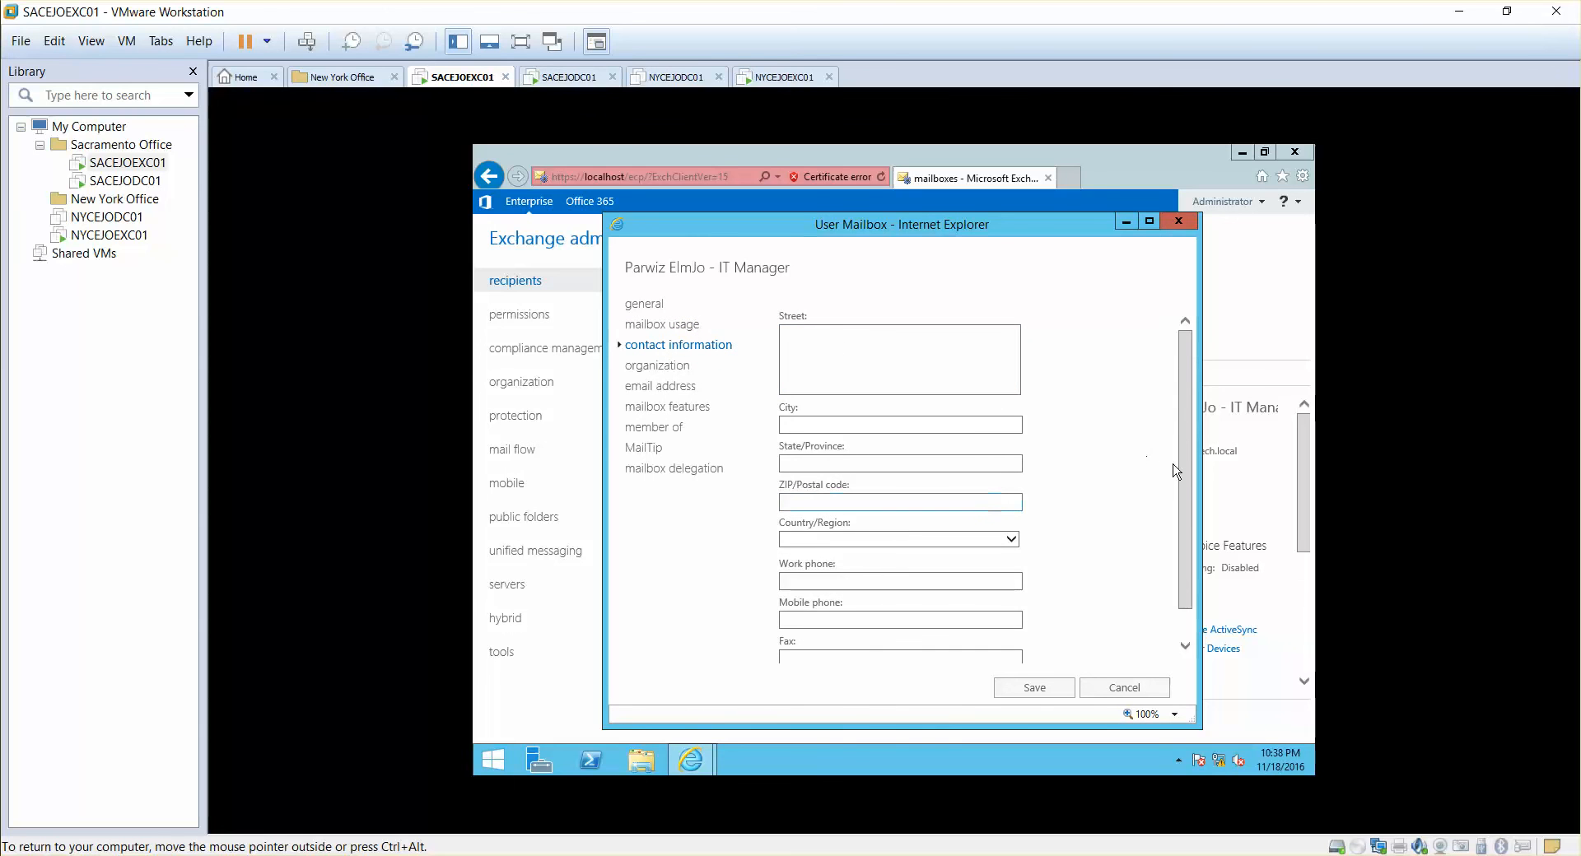
left_click_drag(1185, 477, 1179, 411)
left_click(841, 340)
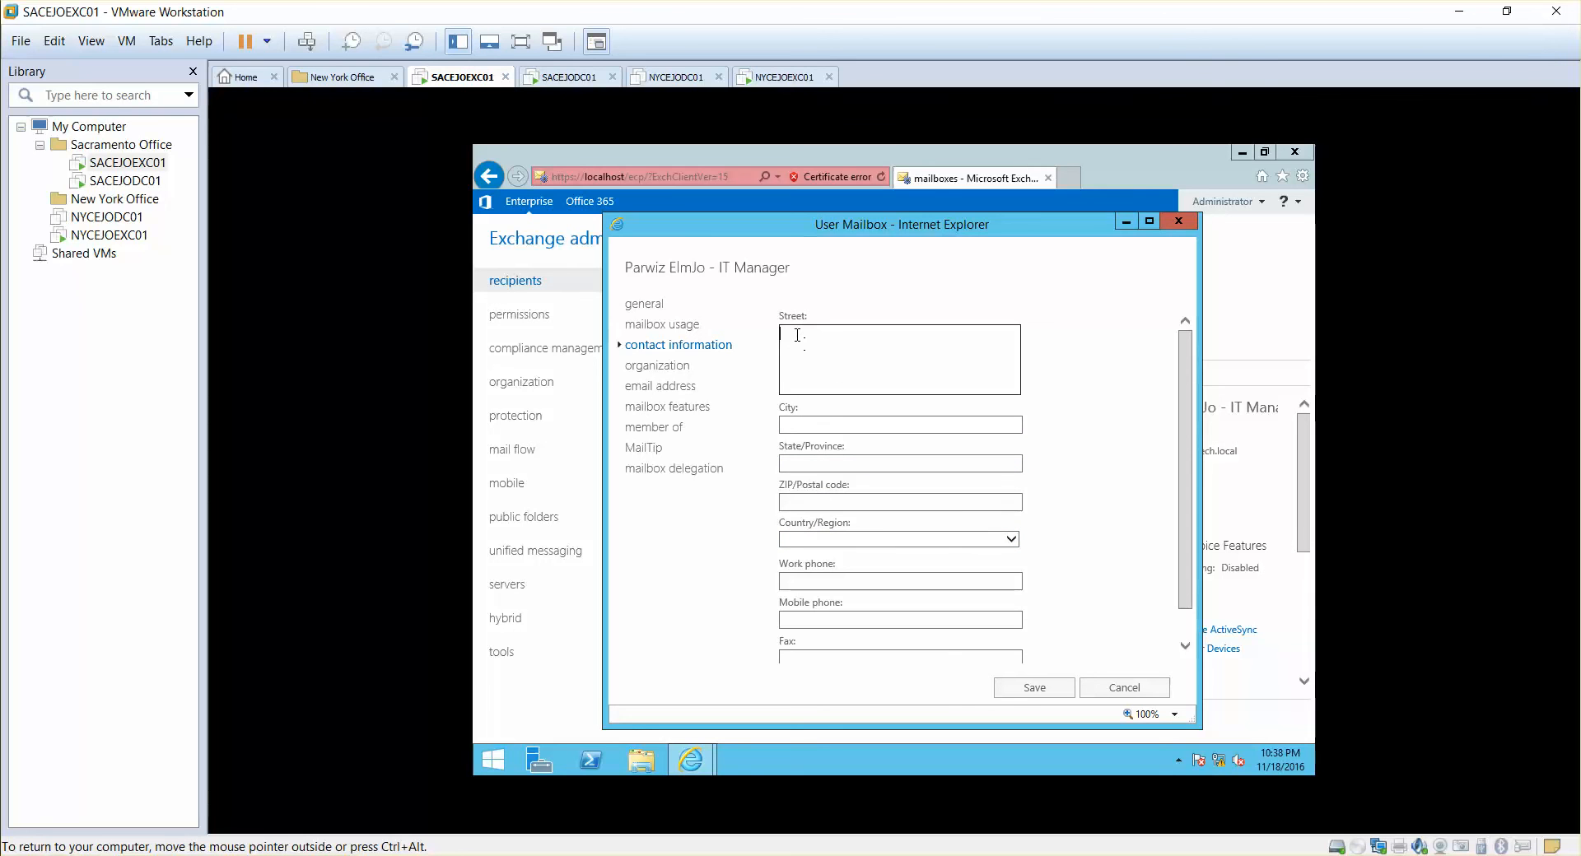
left_click_drag(624, 268, 733, 268)
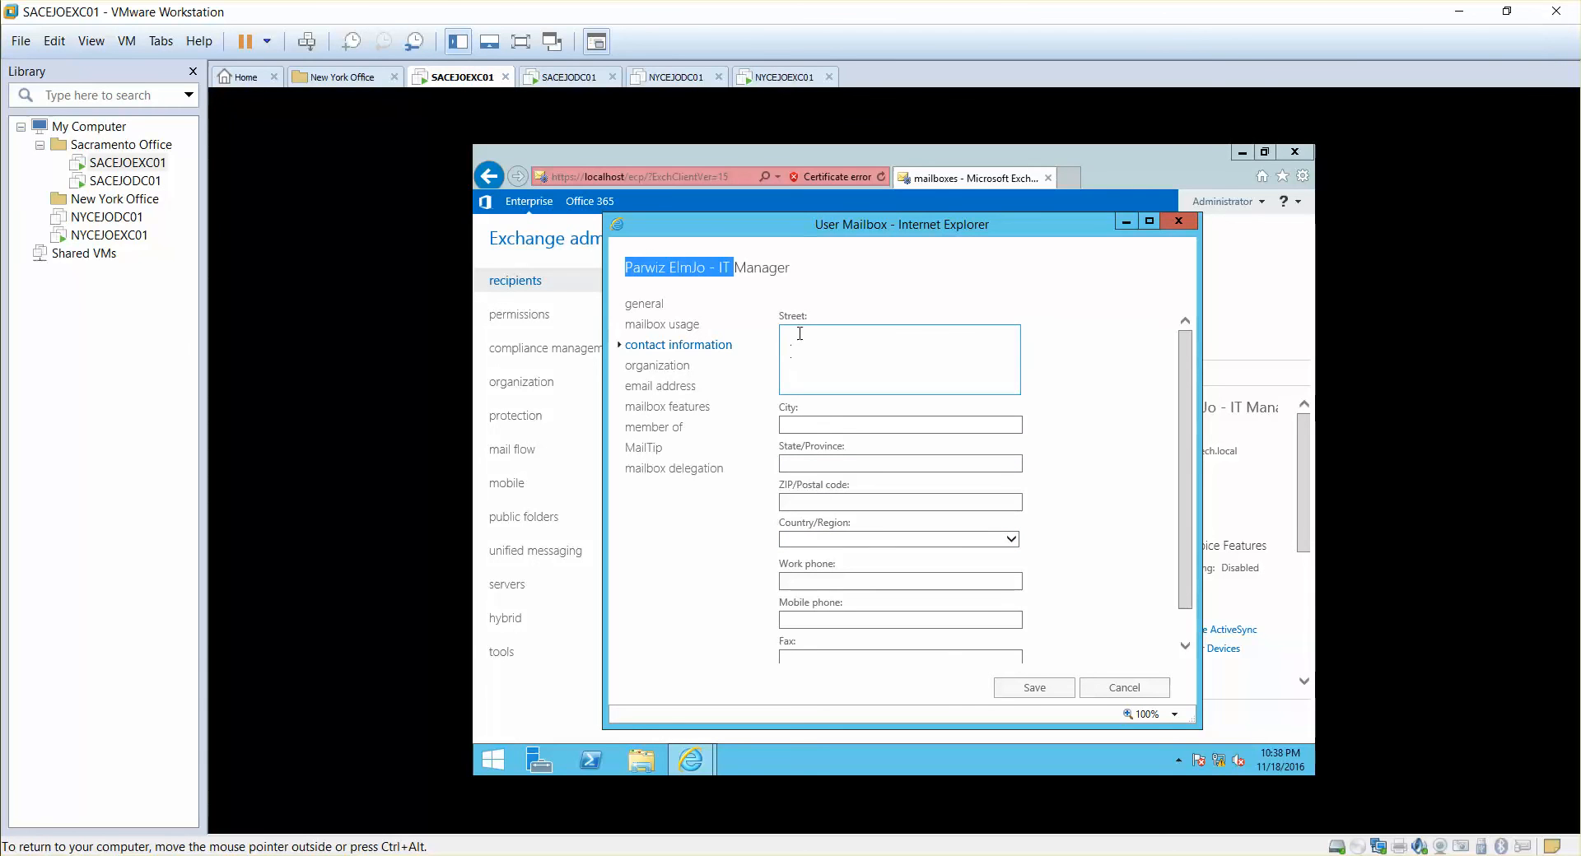
left_click(800, 334)
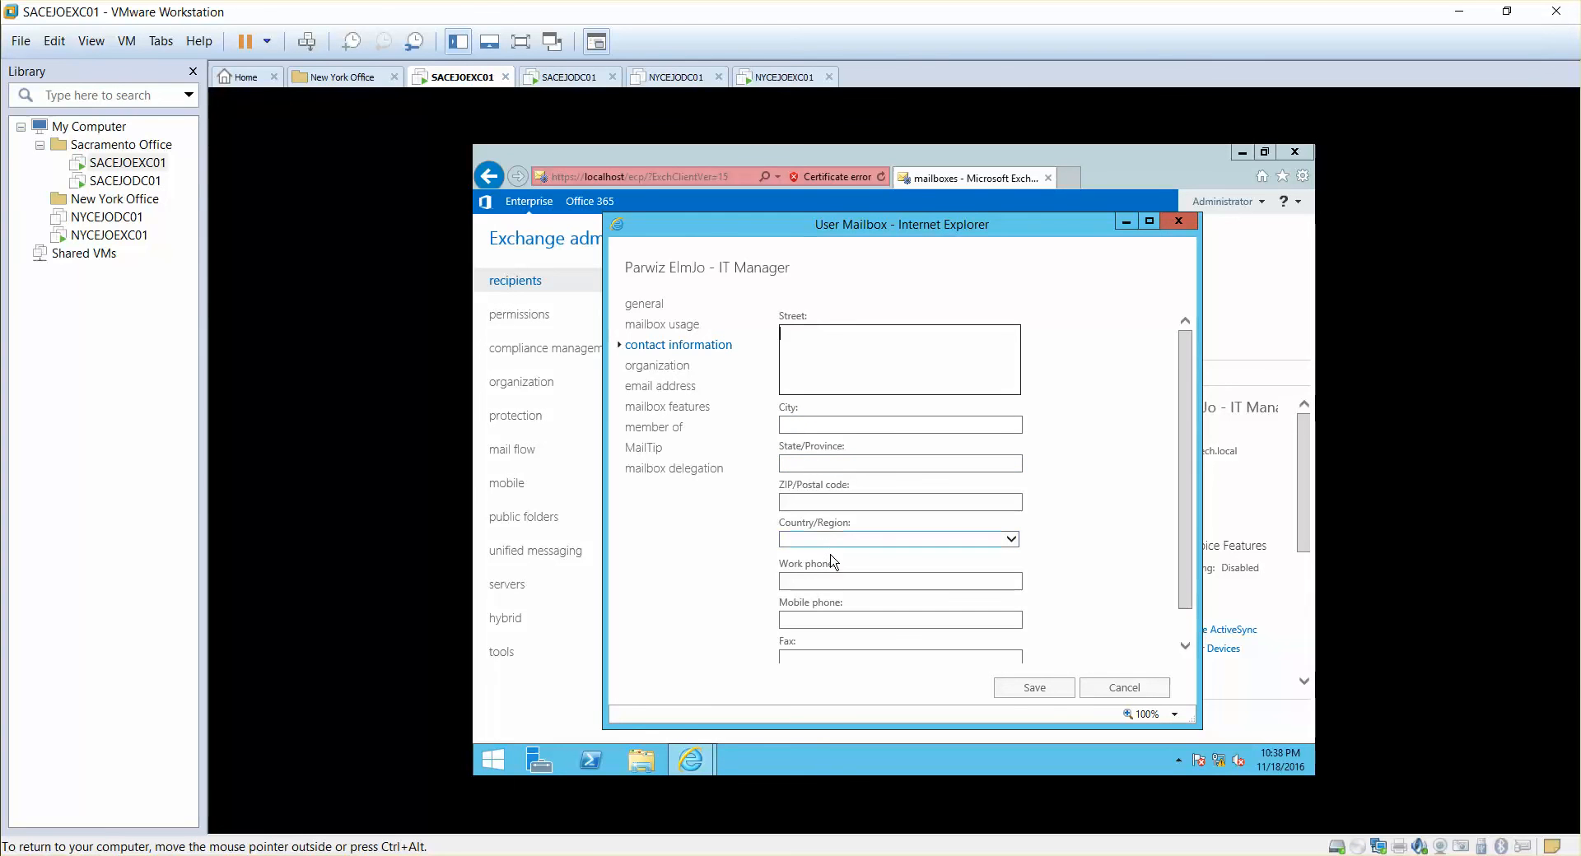
scroll(1191, 588, "down", 1)
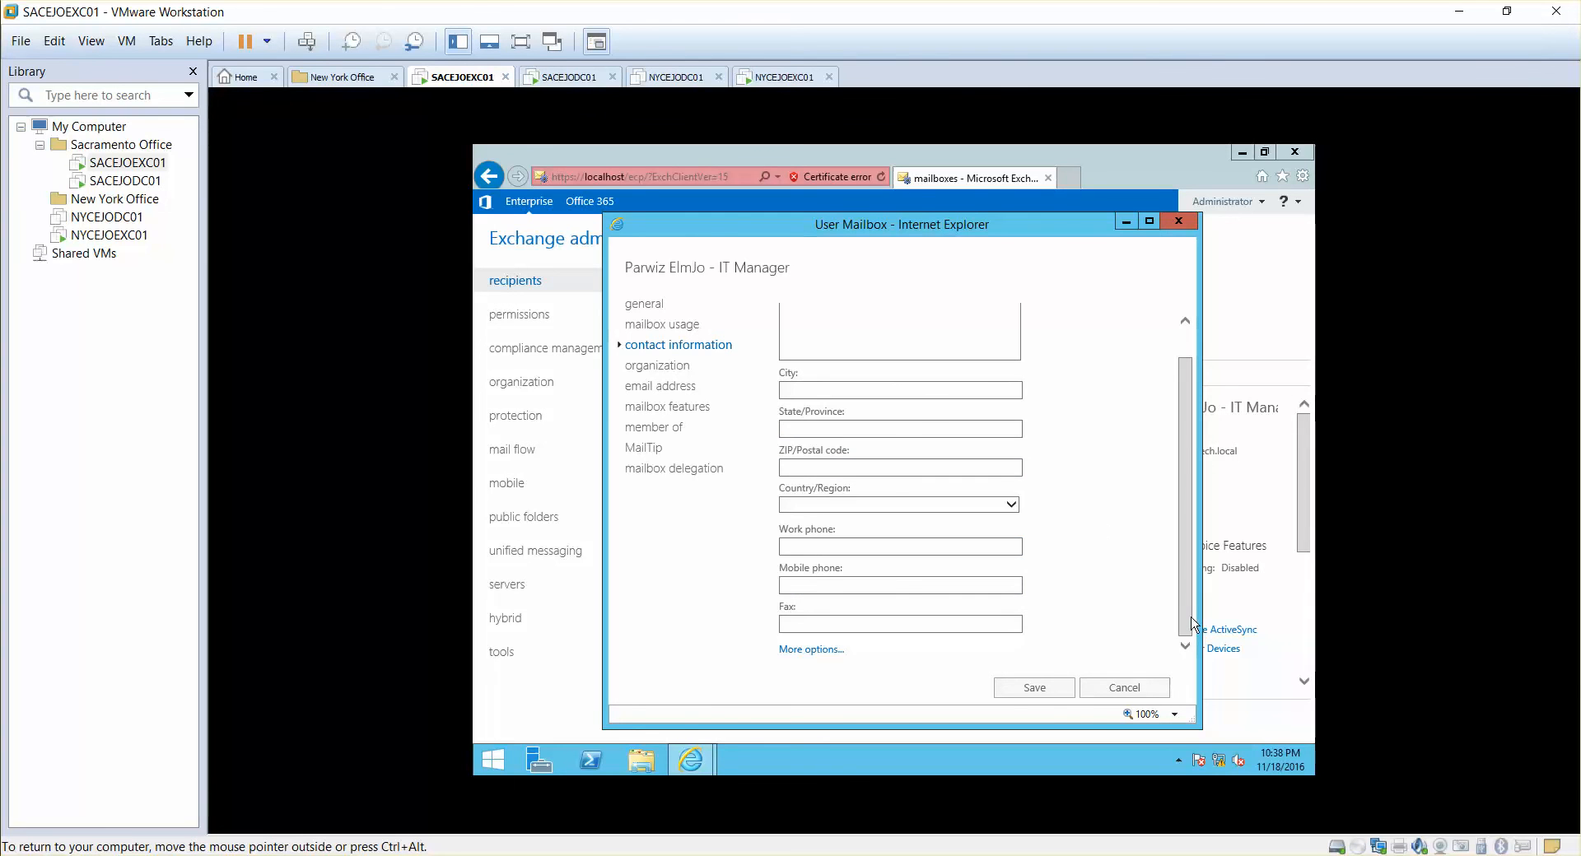
left_click(815, 650)
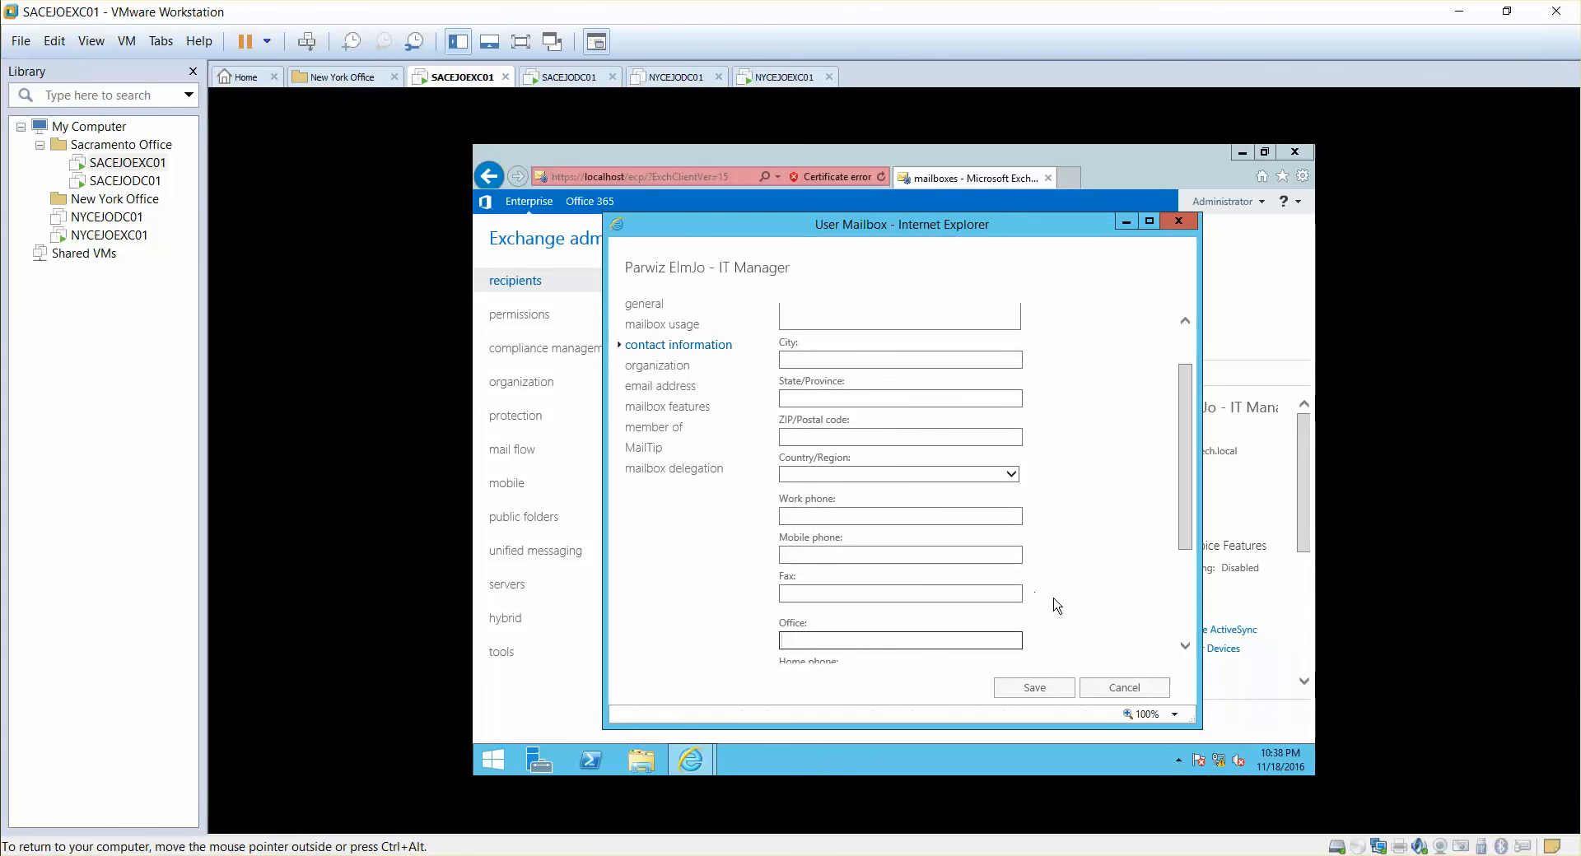
left_click_drag(1182, 519, 1199, 627)
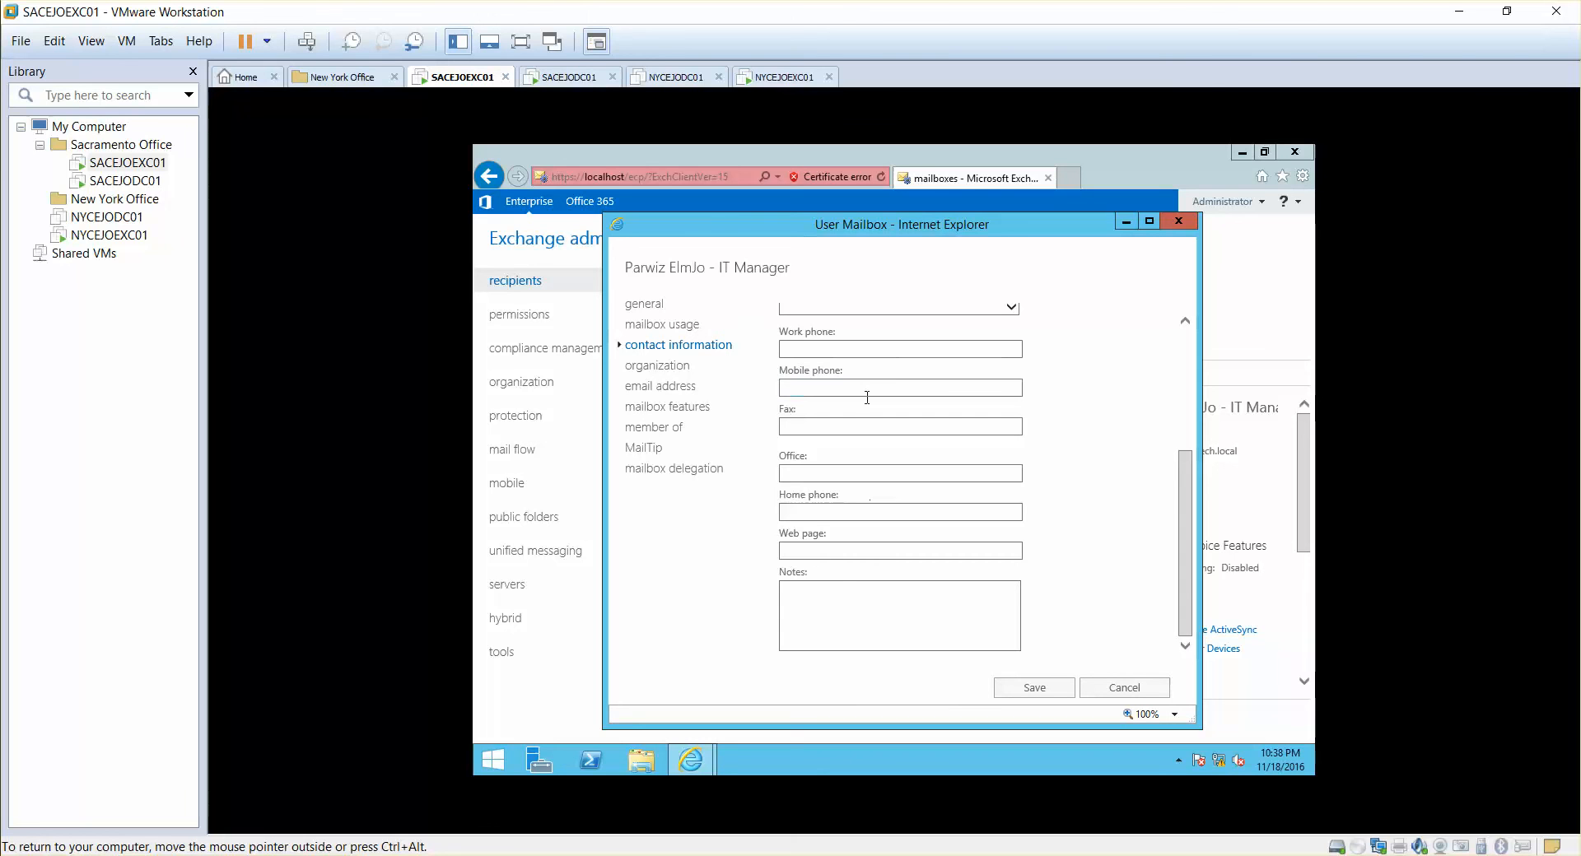
left_click(840, 470)
- Fill in the mailbox's organization details with title IT Manager, department IT and company ELMJOTECH
left_click(658, 365)
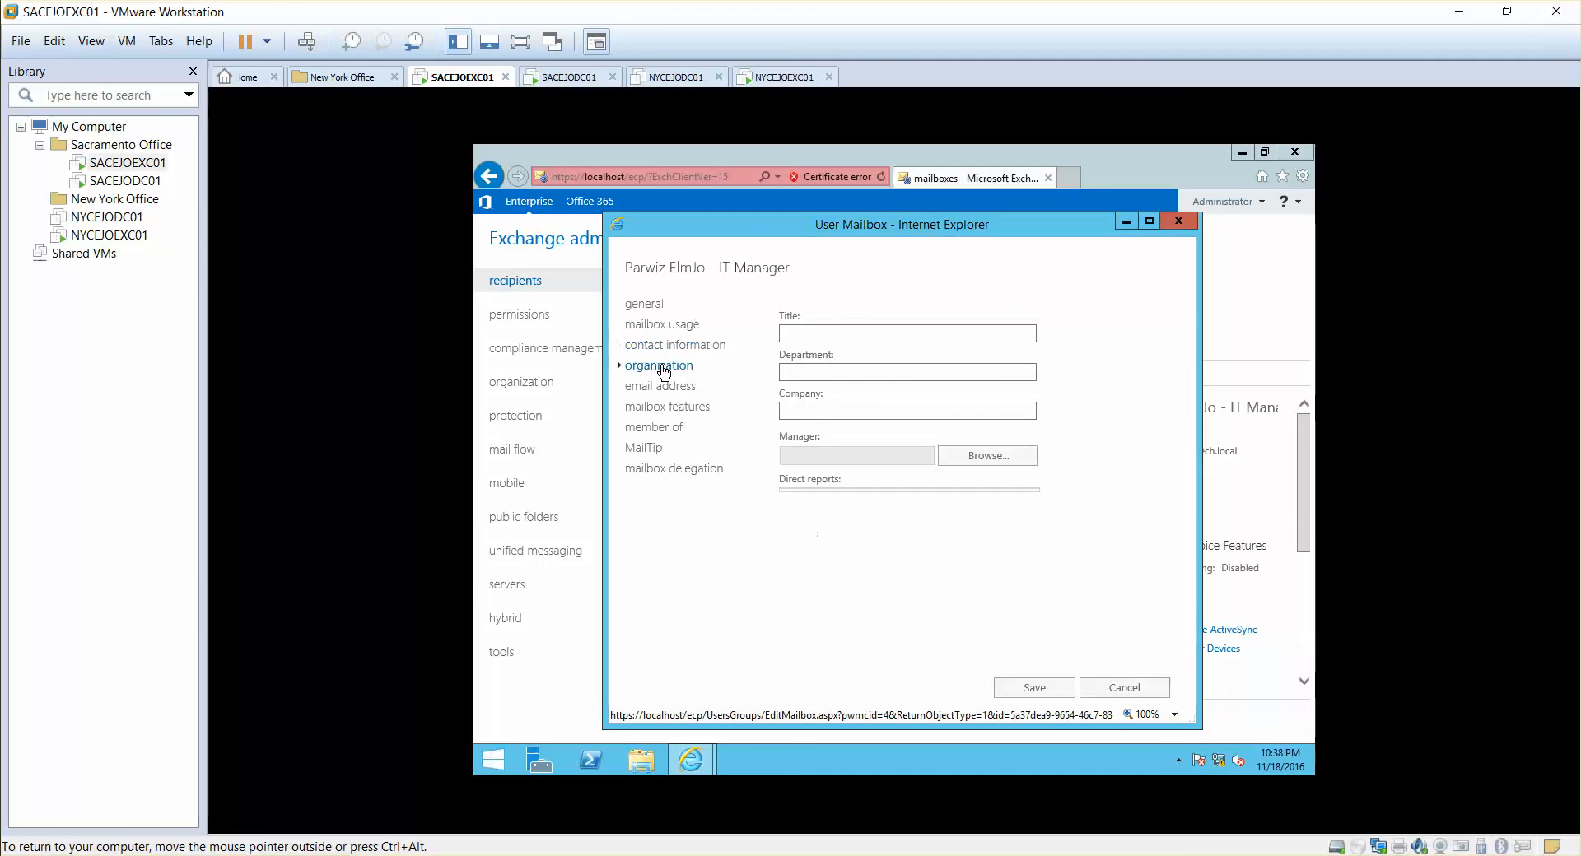
left_click(823, 335)
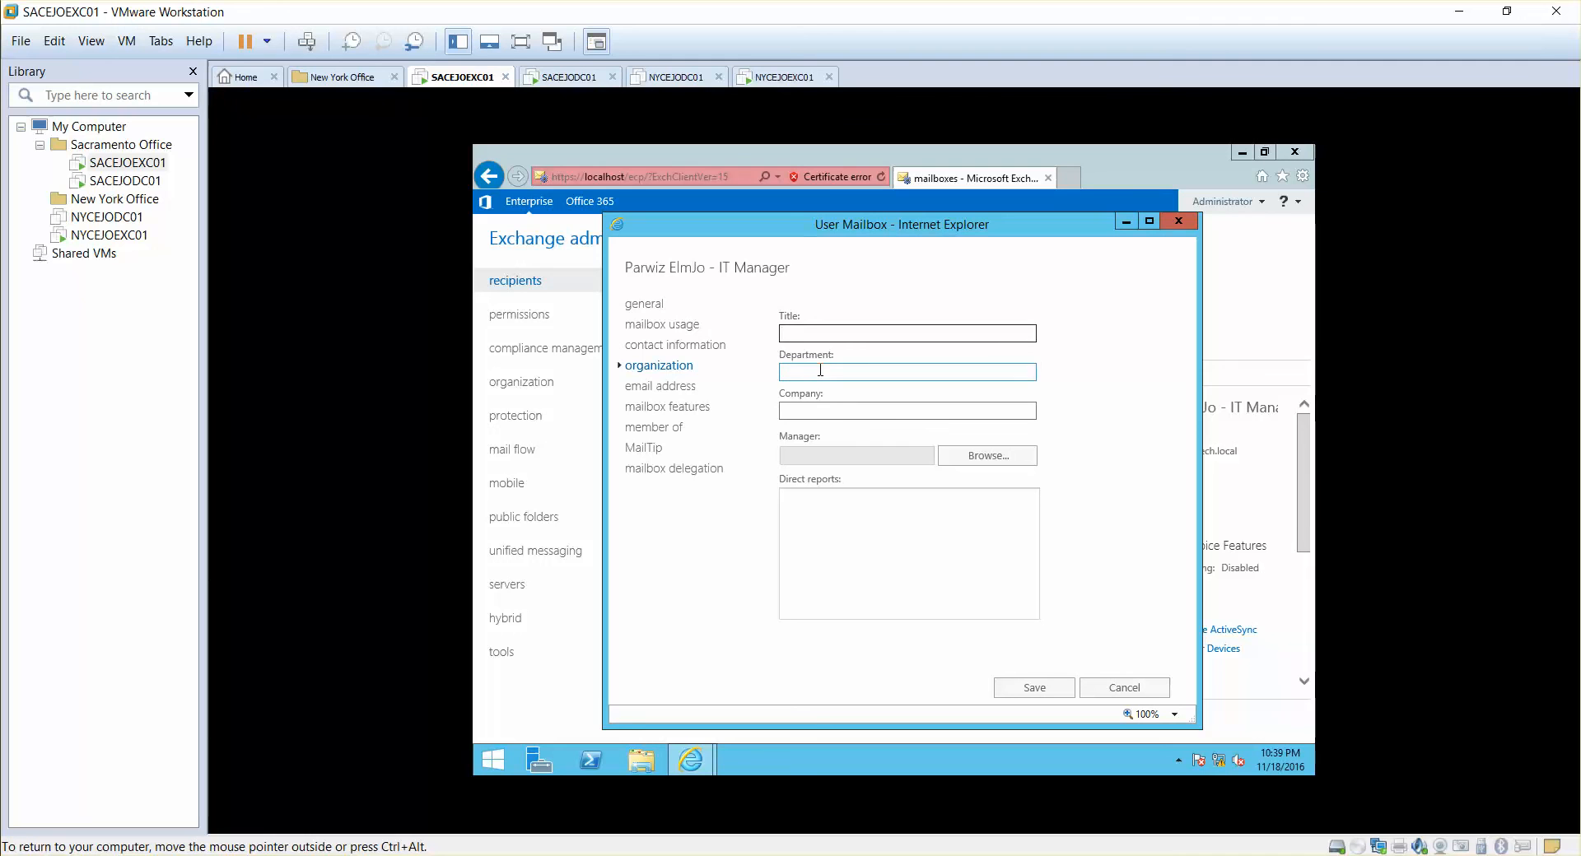
type("IT Manager")
left_click(820, 370)
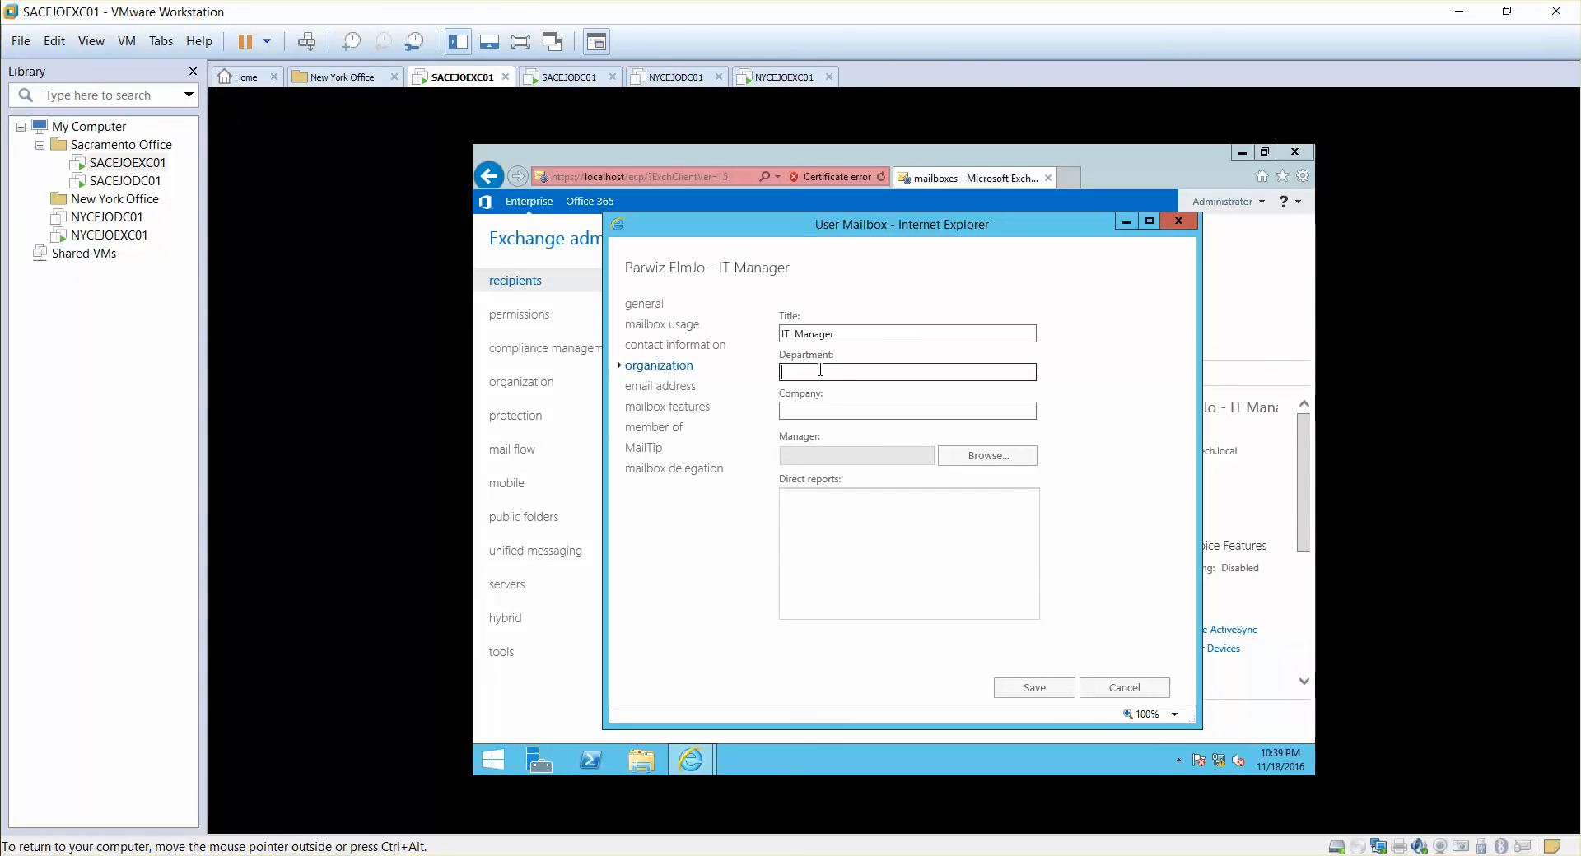
key("Tab")
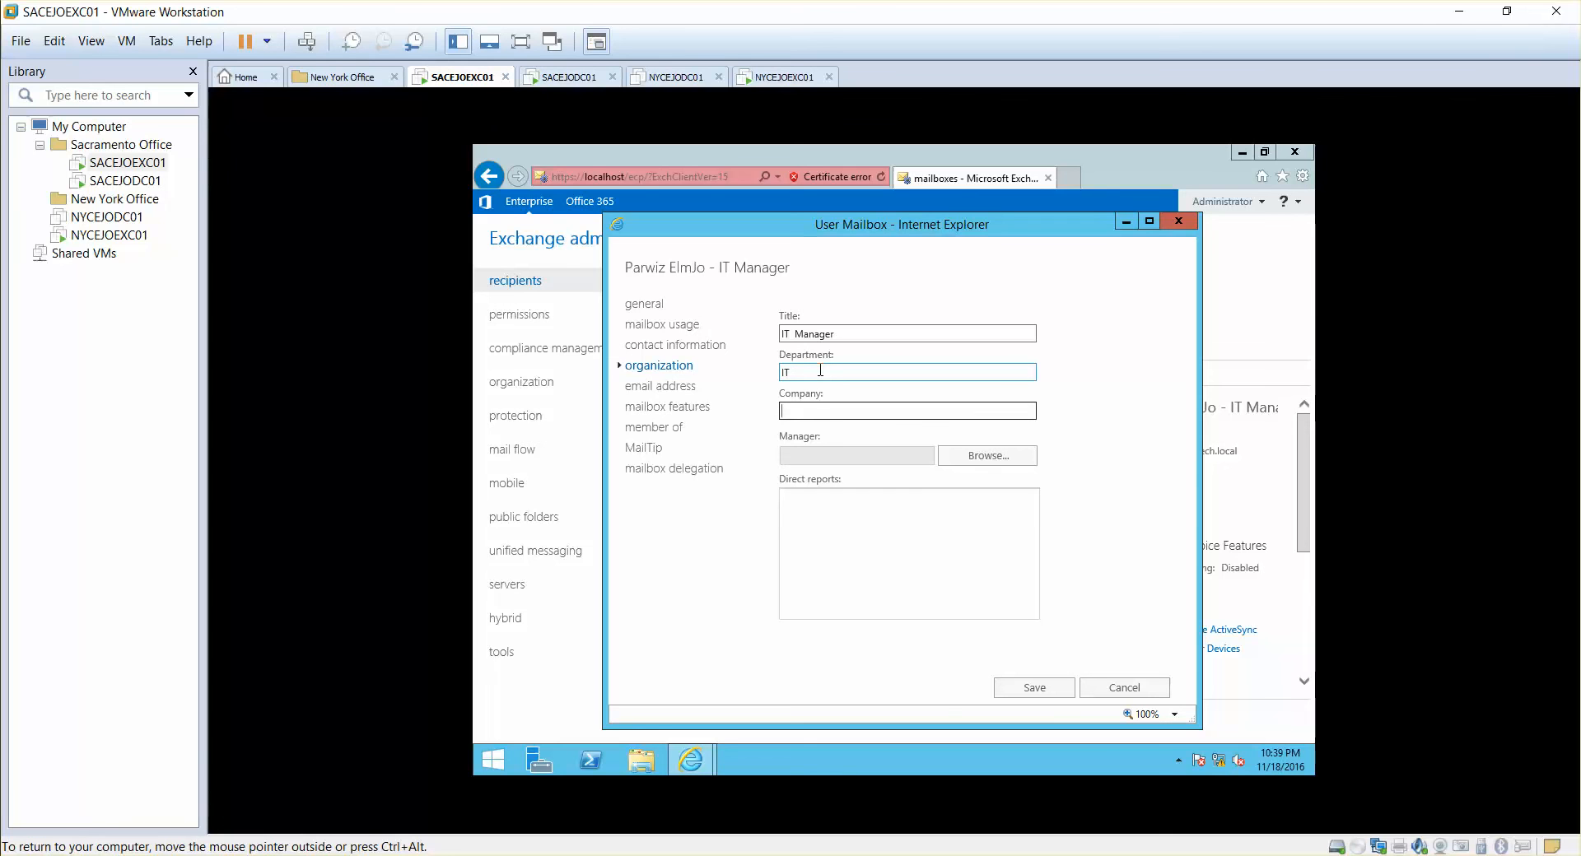
type("ELMJOTECH")
- Assign the Desktop Support user as the manager in the mailbox's organization details
left_click(979, 458)
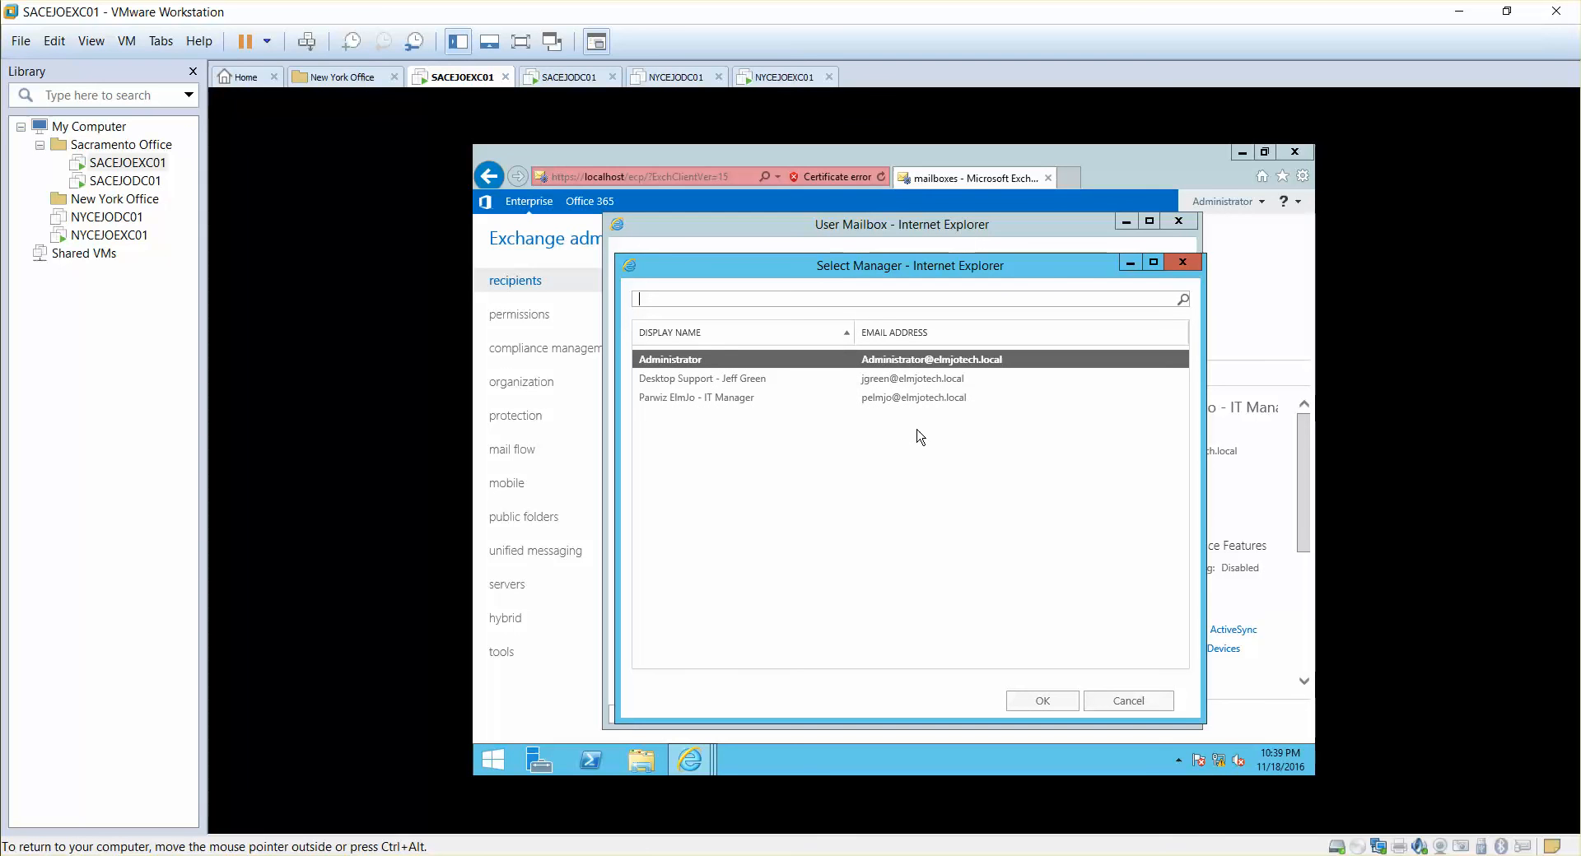
left_click(813, 382)
left_click(1044, 701)
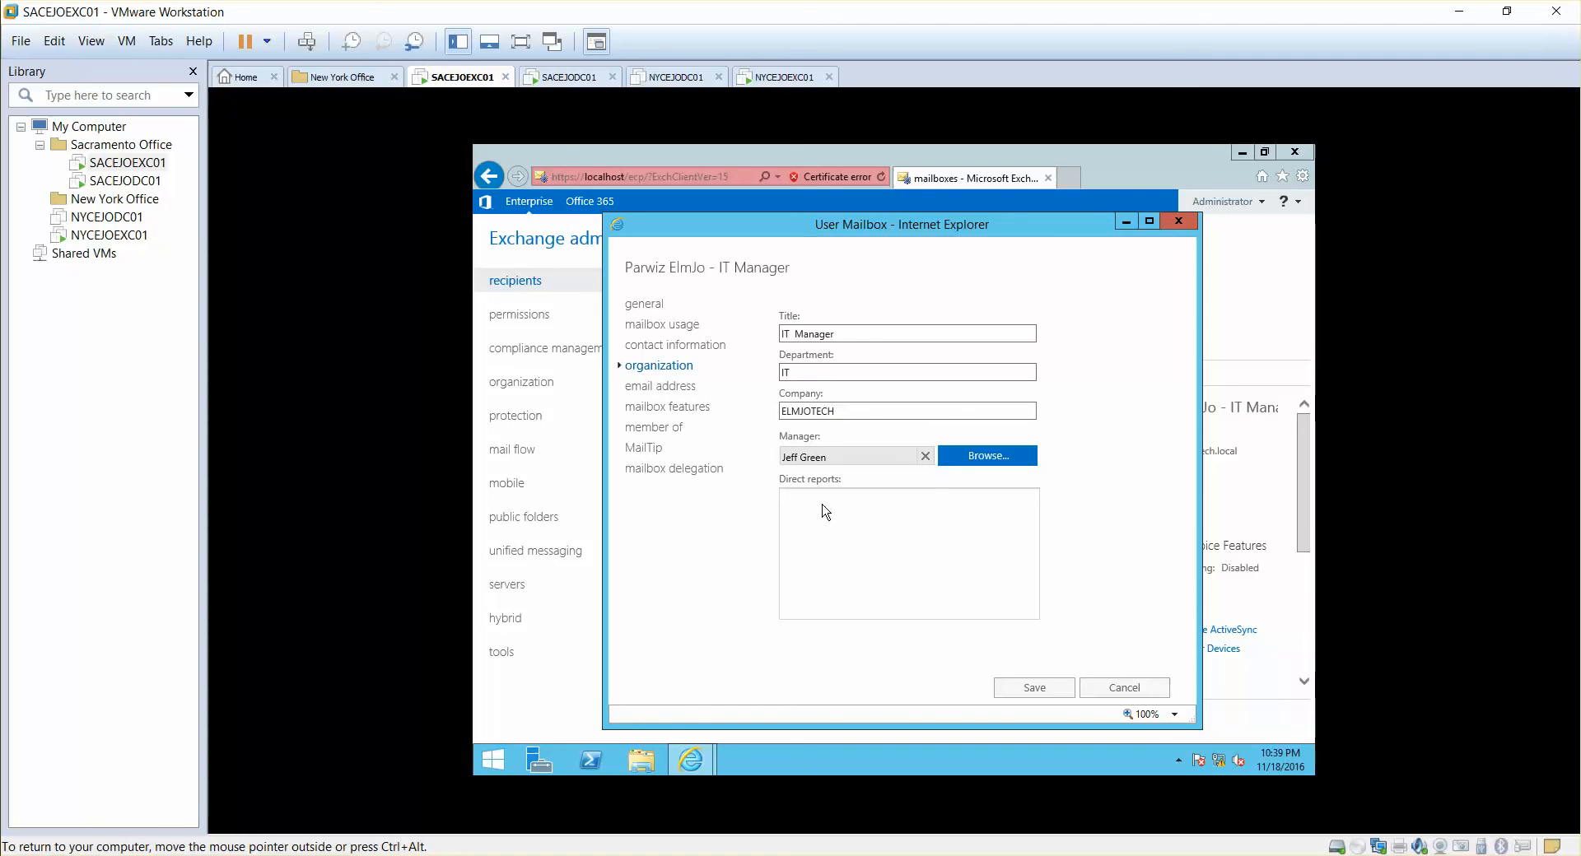
- Review the mailbox's email addresses and its mailbox features, including the sharing, role assignment, retention and address book policies
left_click(658, 386)
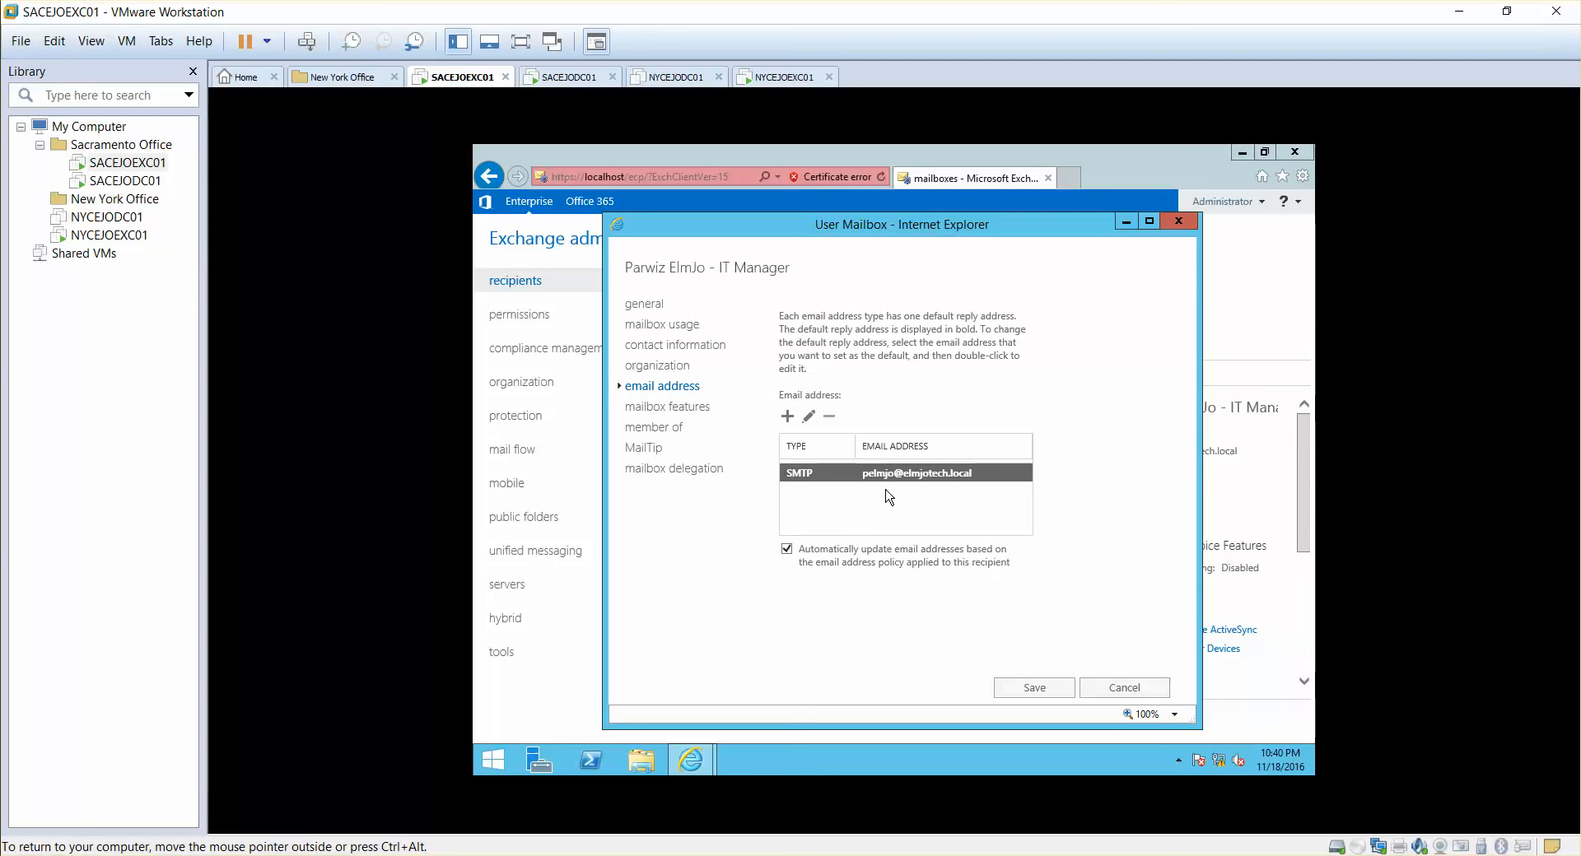
left_click(671, 409)
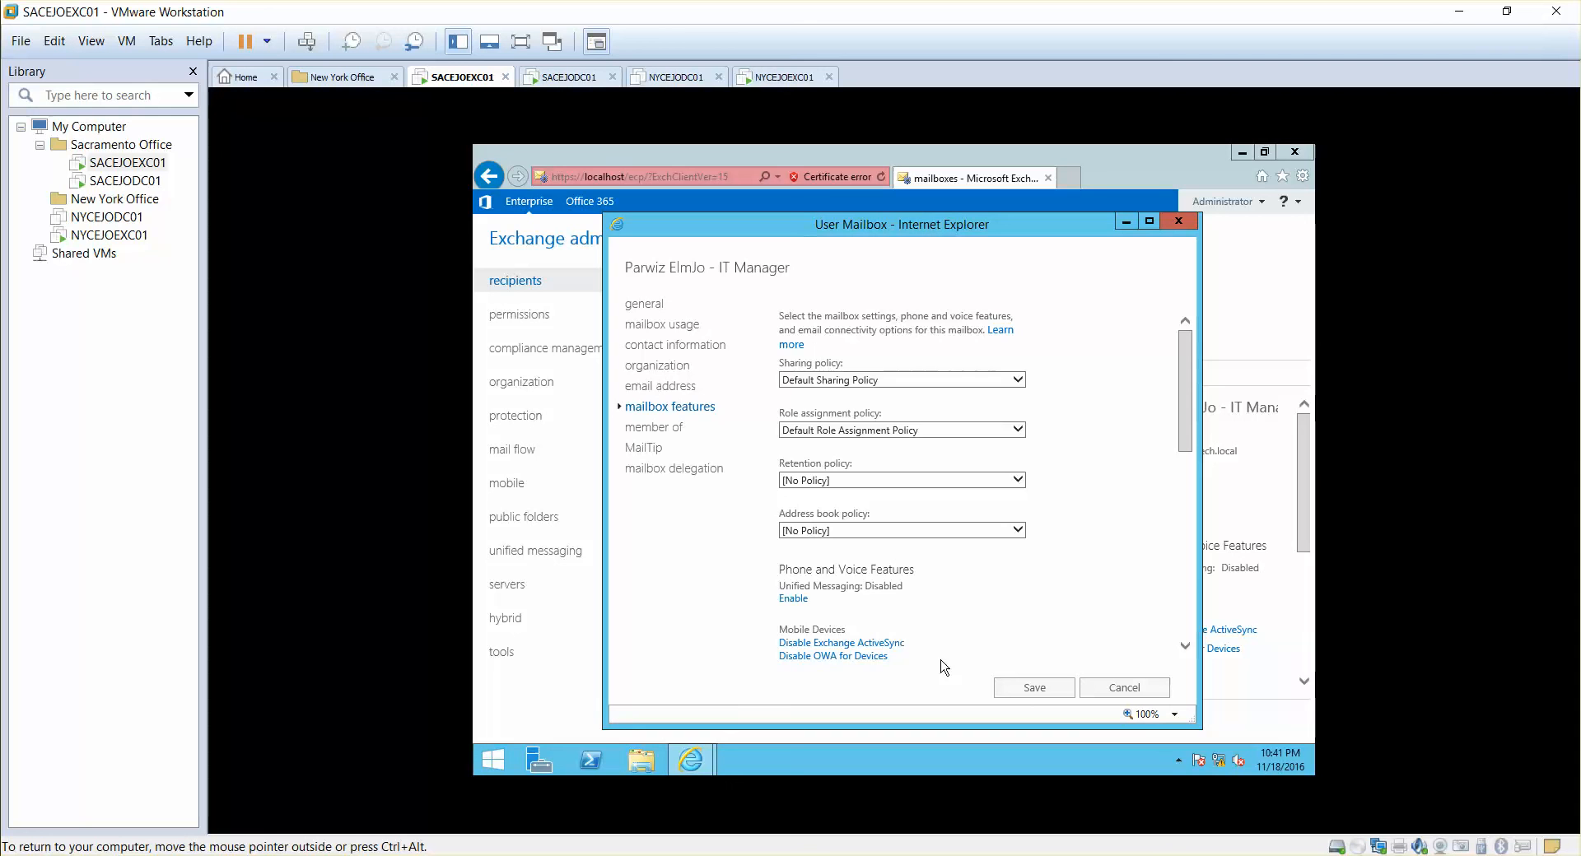
mouse_move(1186, 435)
left_mouse_down()
mouse_move(1198, 636)
mouse_move(1191, 418)
left_mouse_up()
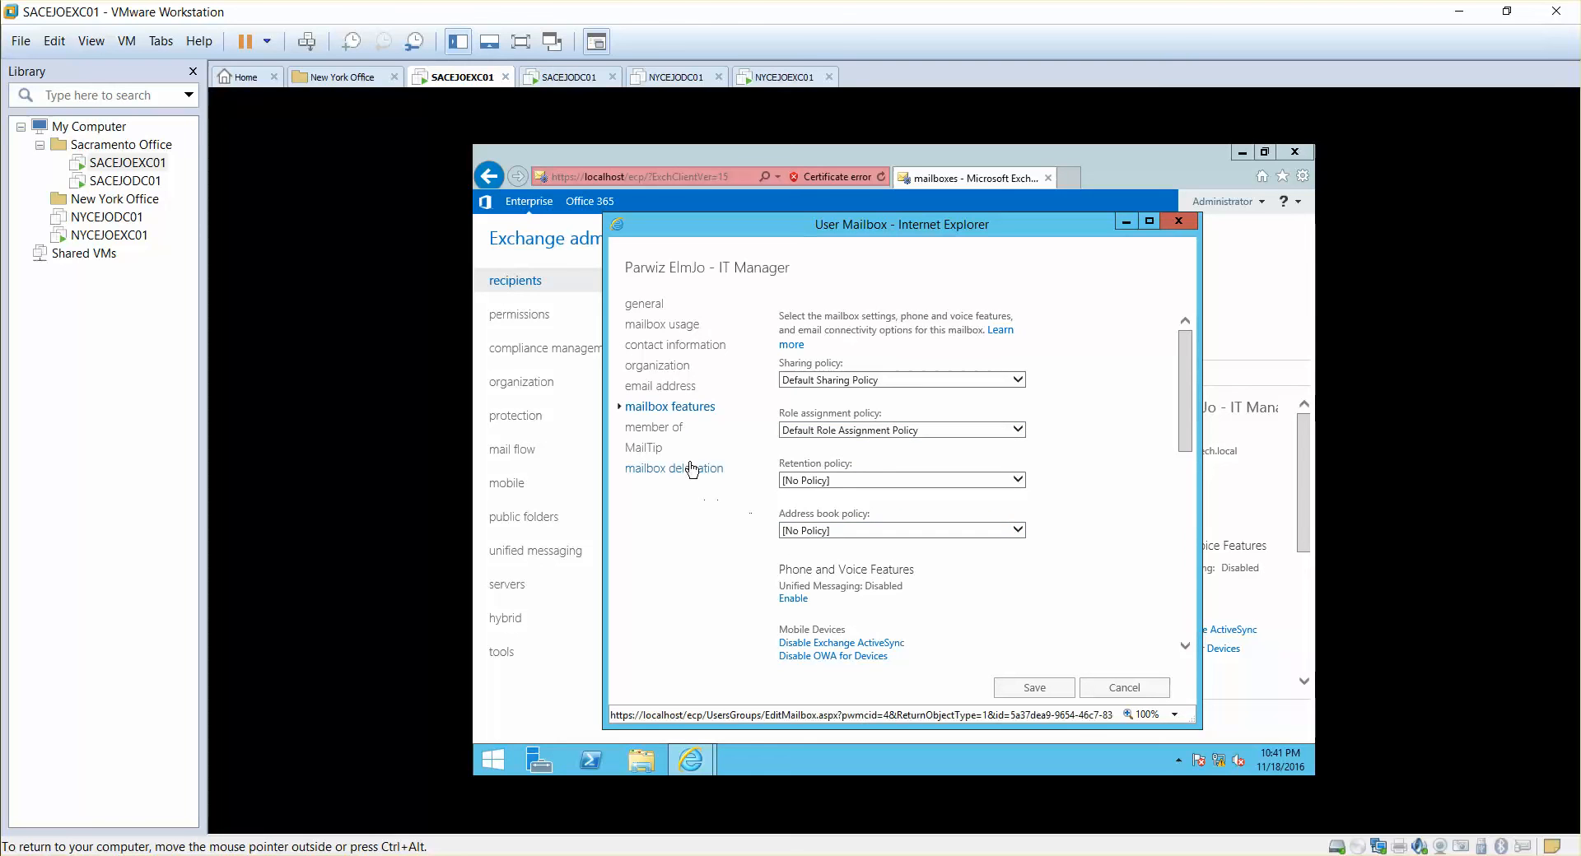
- Review the distribution groups that include the mailbox and its MailTip setting
left_click(659, 429)
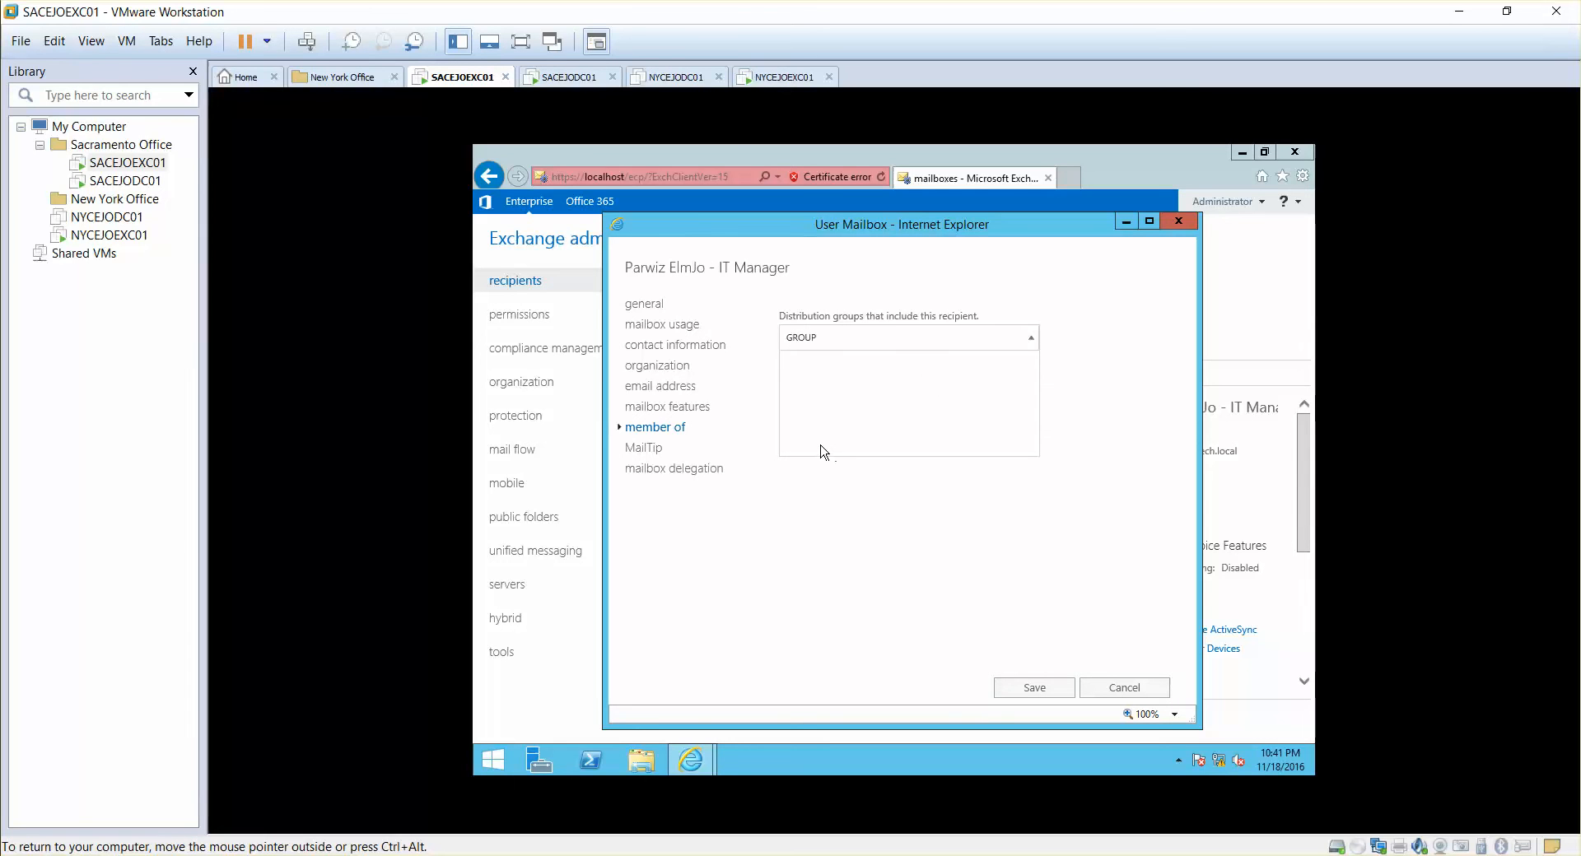
left_click(645, 447)
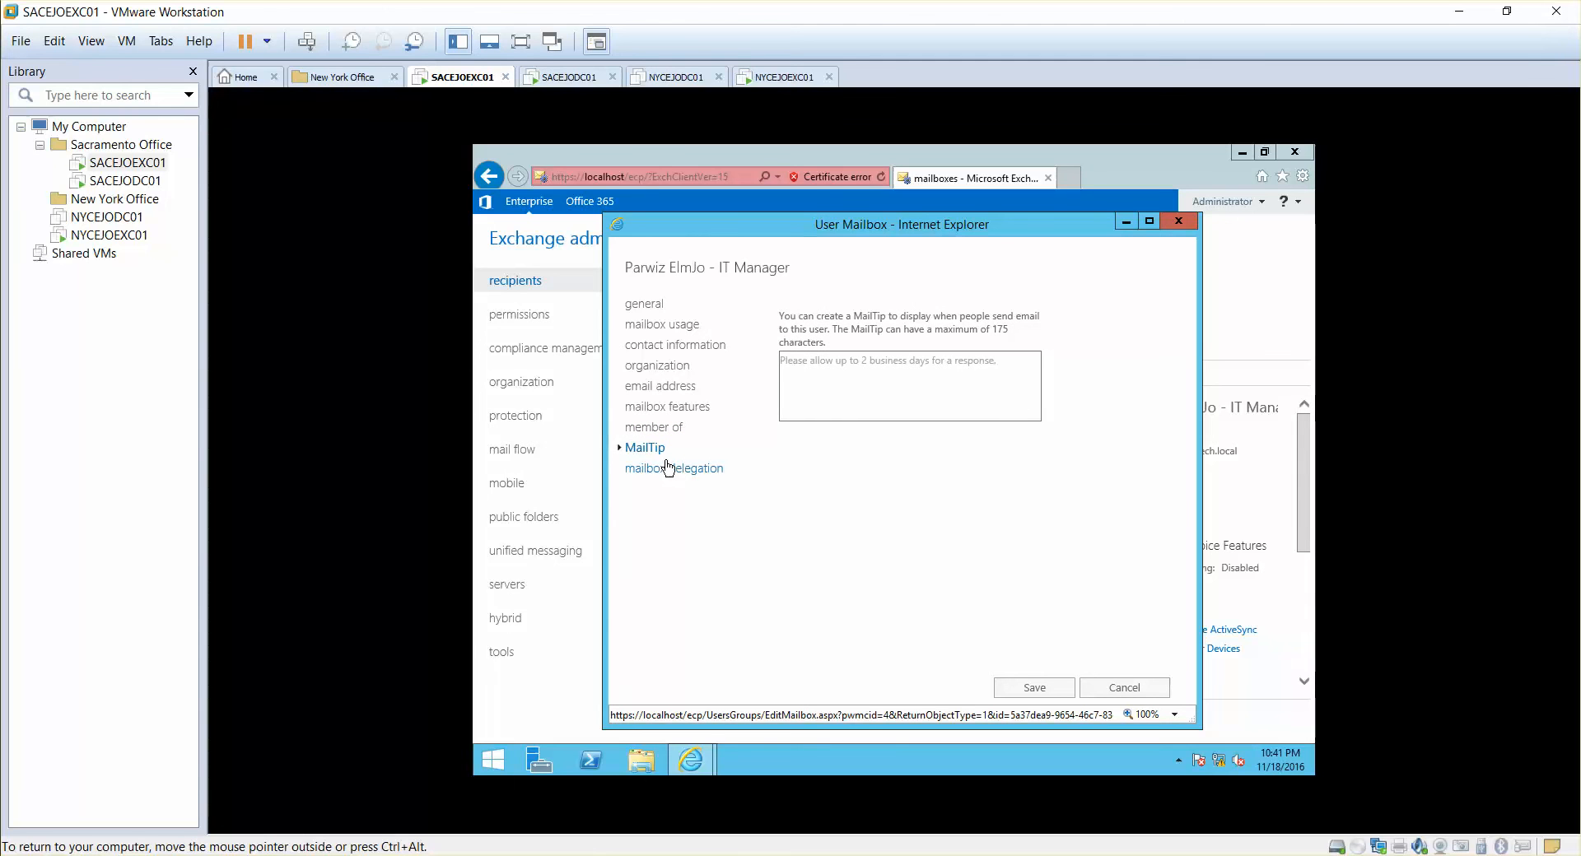
- Review the mailbox's Send As and Send on Behalf delegation permissions, and save the changes made to the user mailbox
left_click(668, 467)
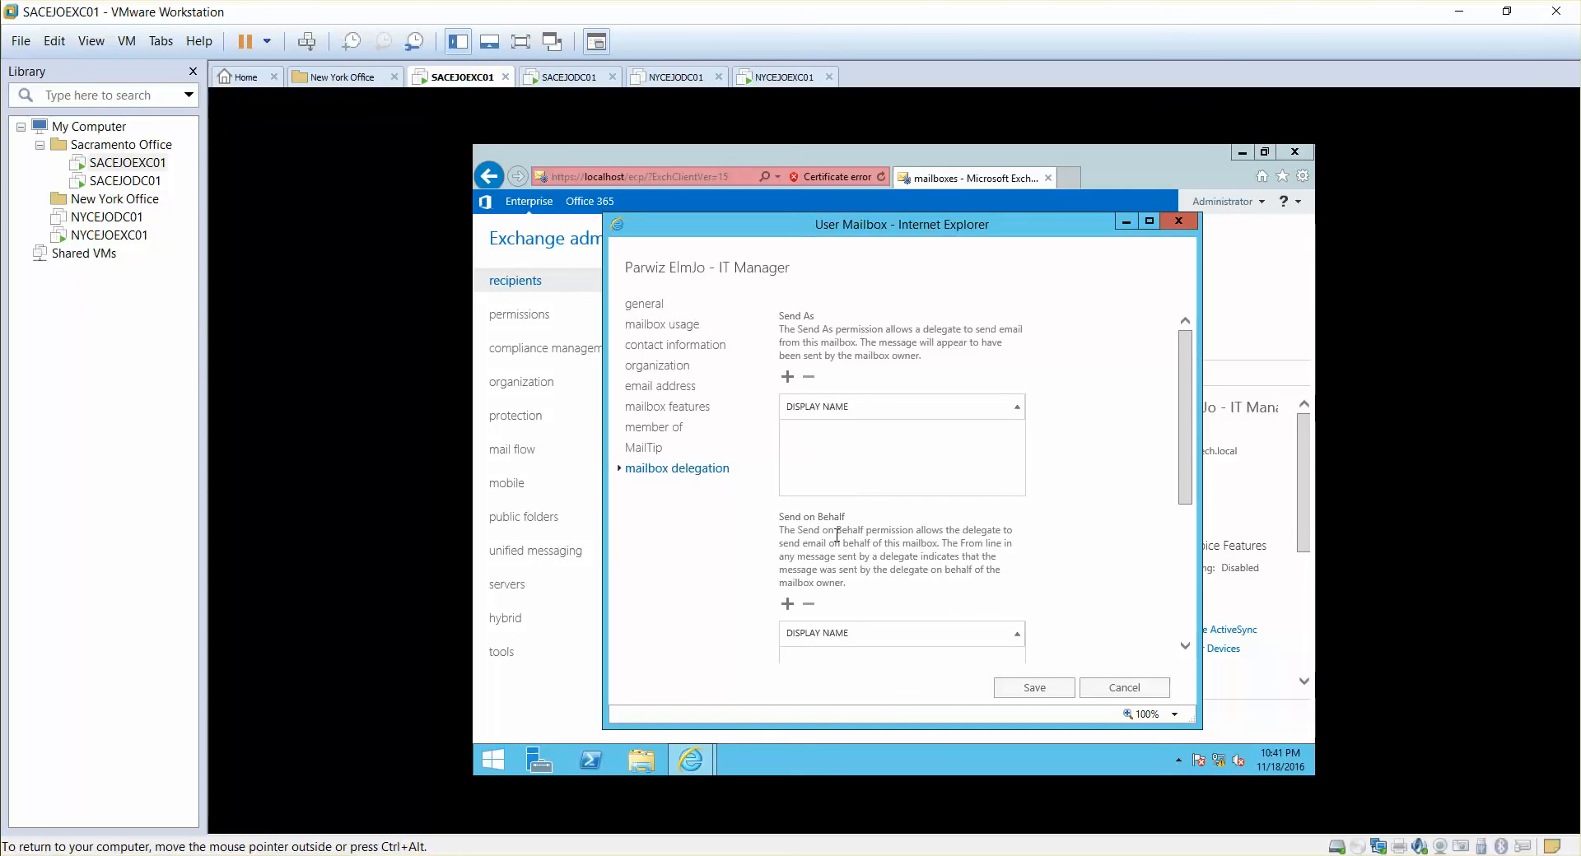
left_click_drag(1191, 478, 1186, 406)
left_click(1042, 691)
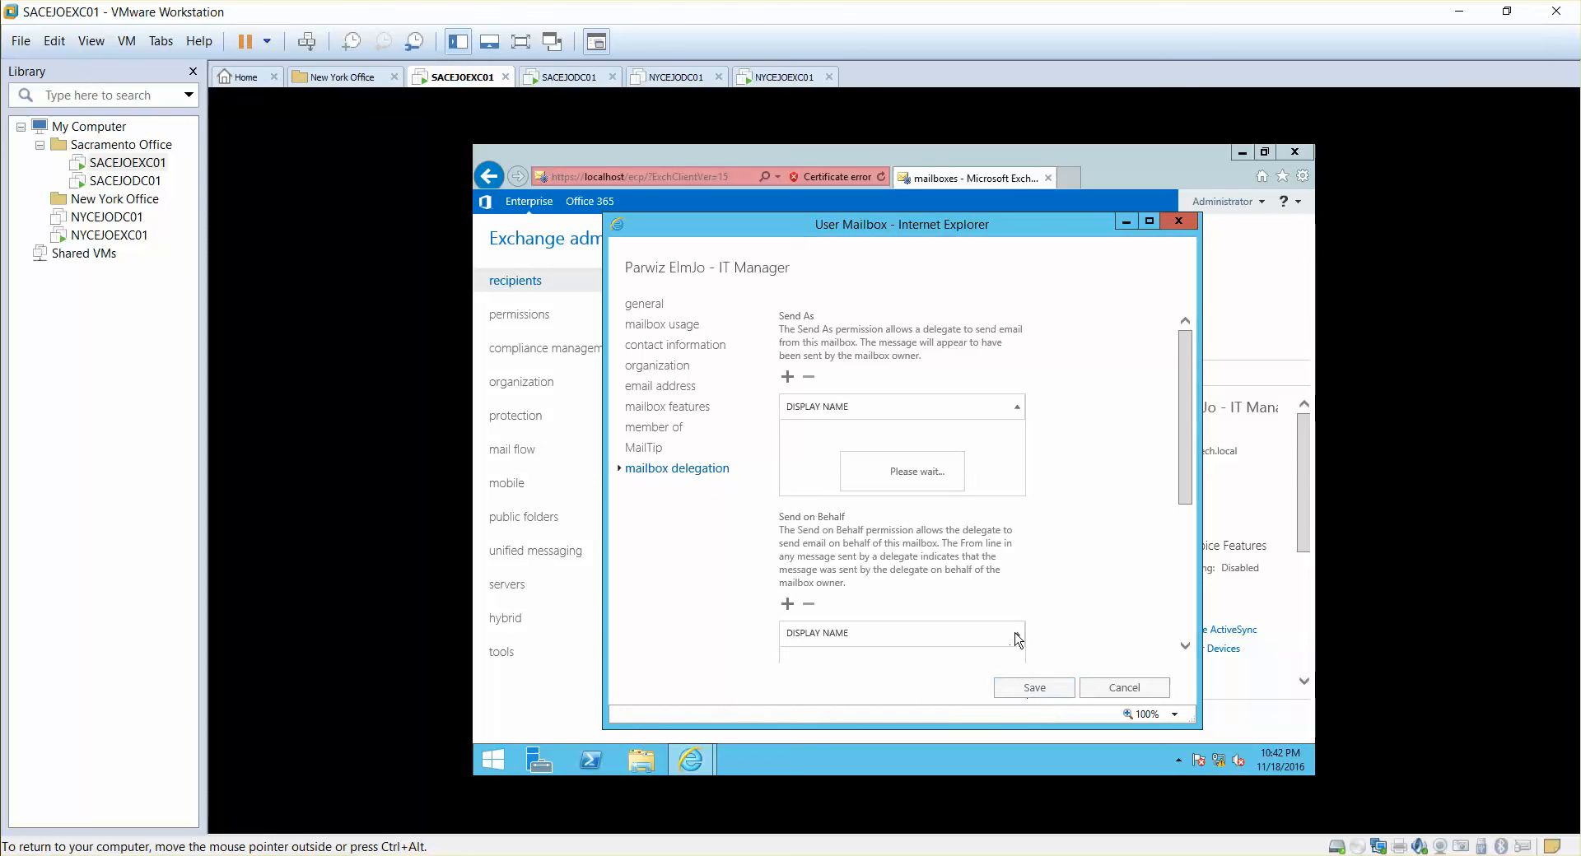